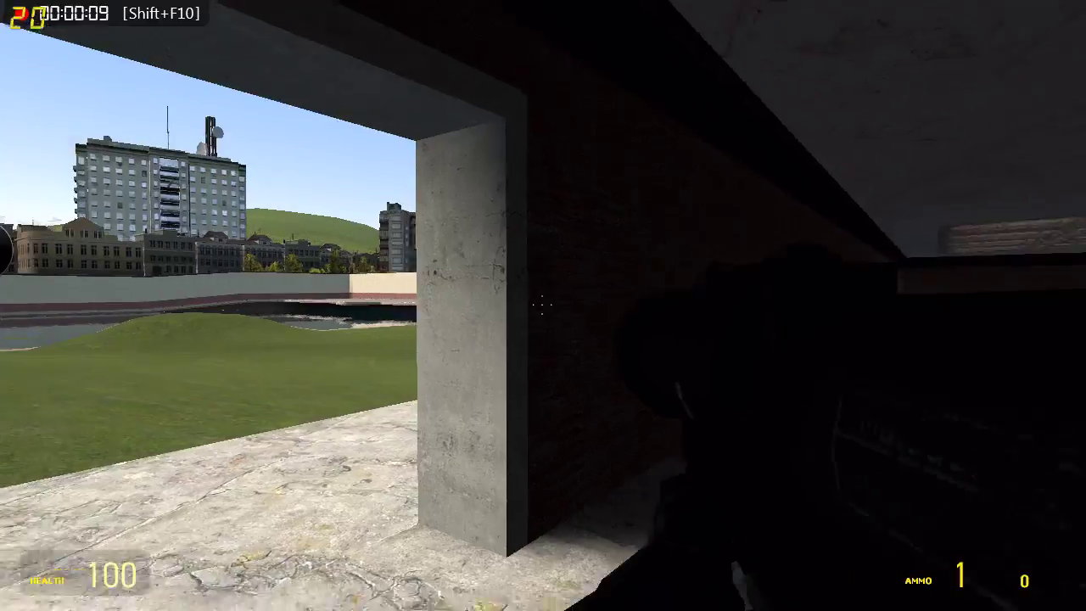
{"action": "key", "text": "Escape"}
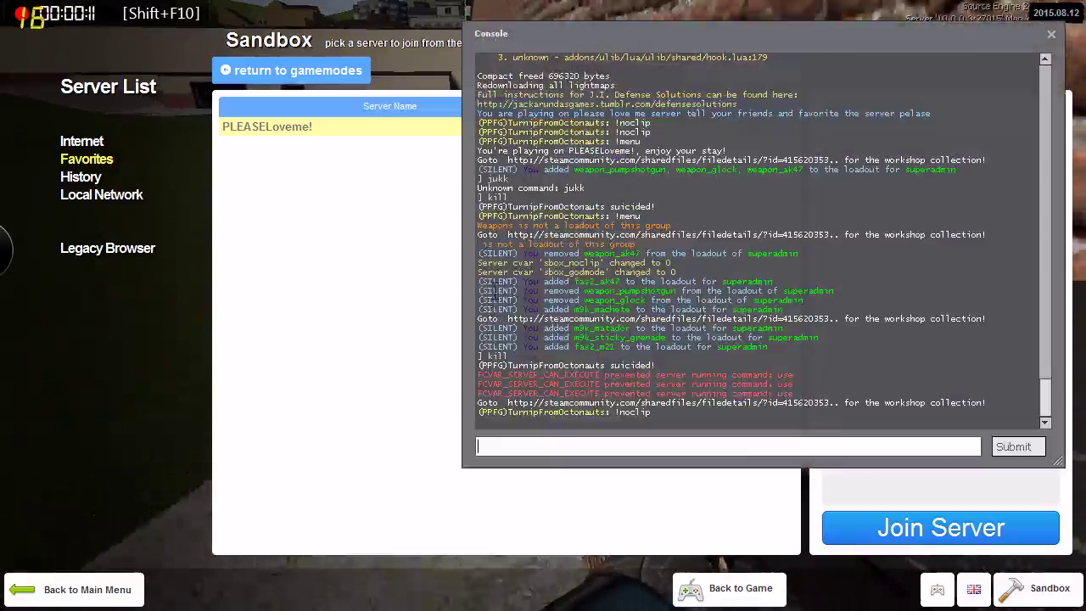
{"action": "key", "text": "Escape"}
{"action": "key", "text": "1"}
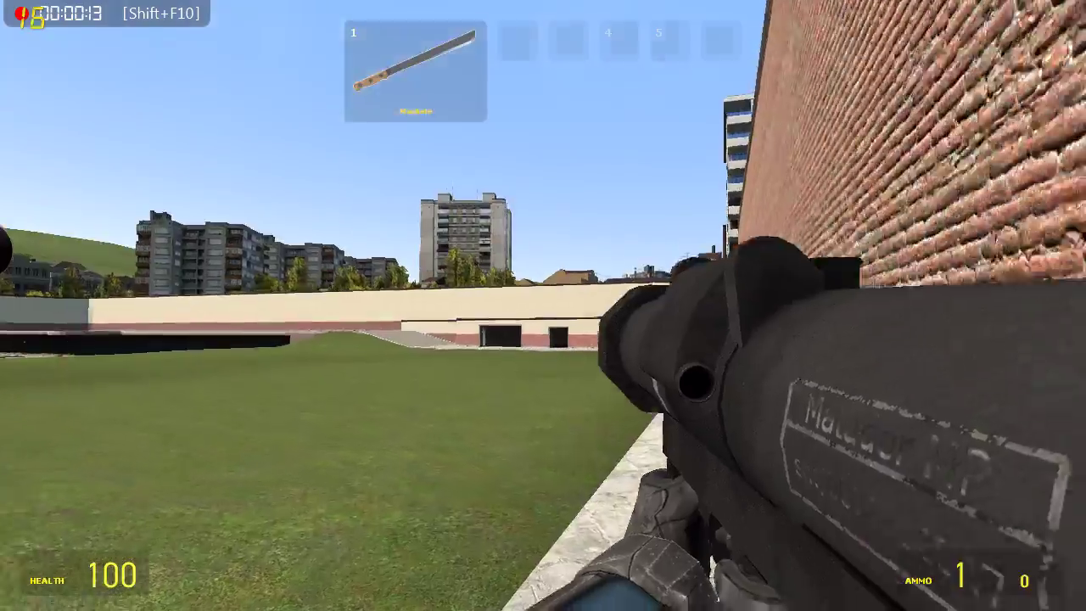
{"action": "scroll", "coordinate": [543, 305], "scroll_direction": "up", "scroll_amount": 4}
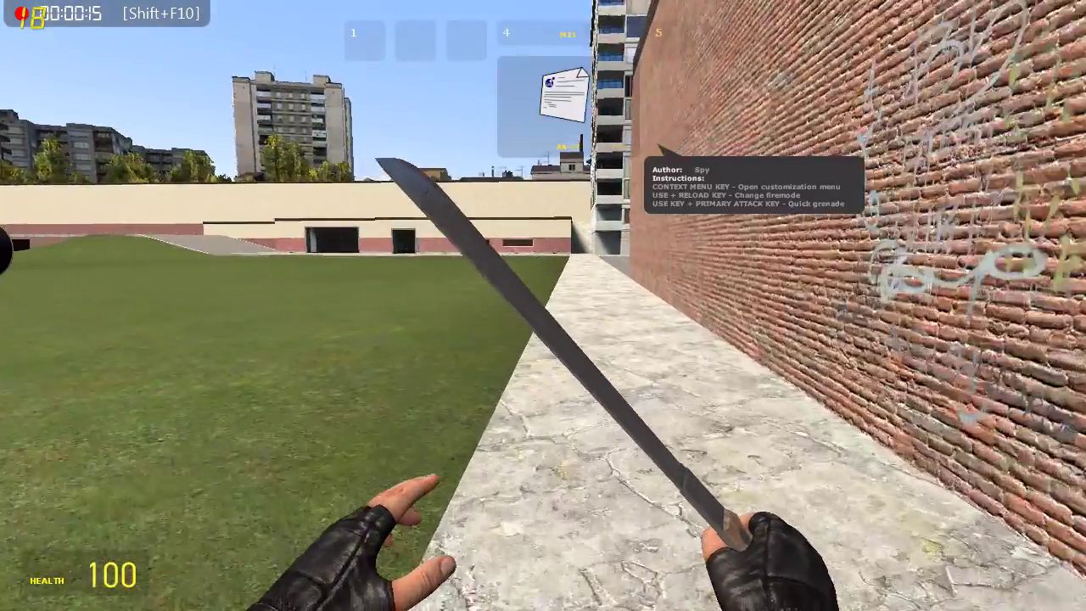
{"action": "key", "text": "4"}
{"action": "key", "text": "5"}
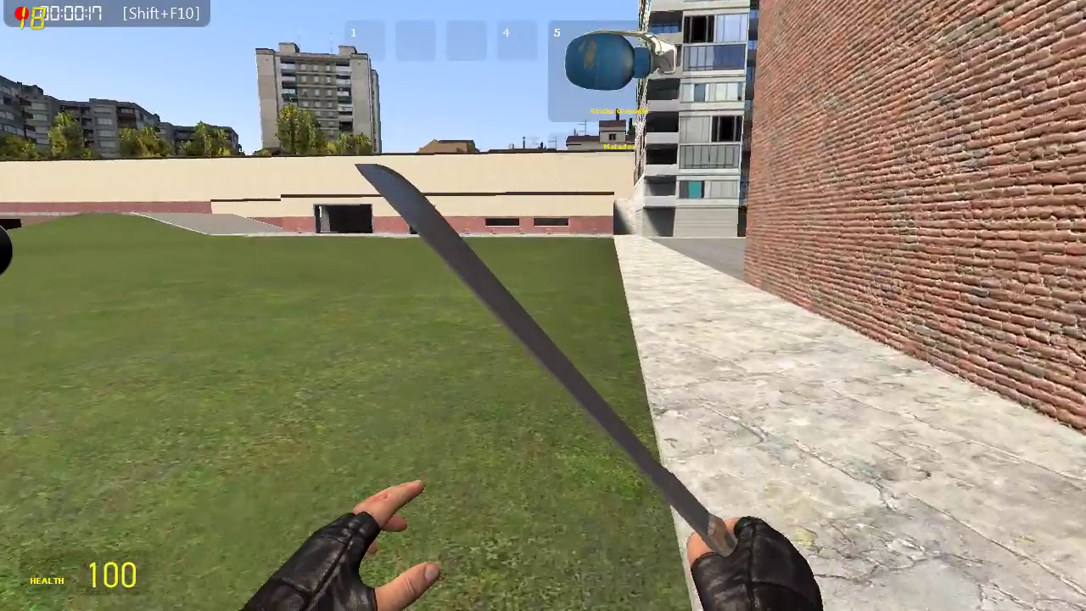
{"action": "left_click", "coordinate": [543, 305]}
{"action": "key", "text": "w"}
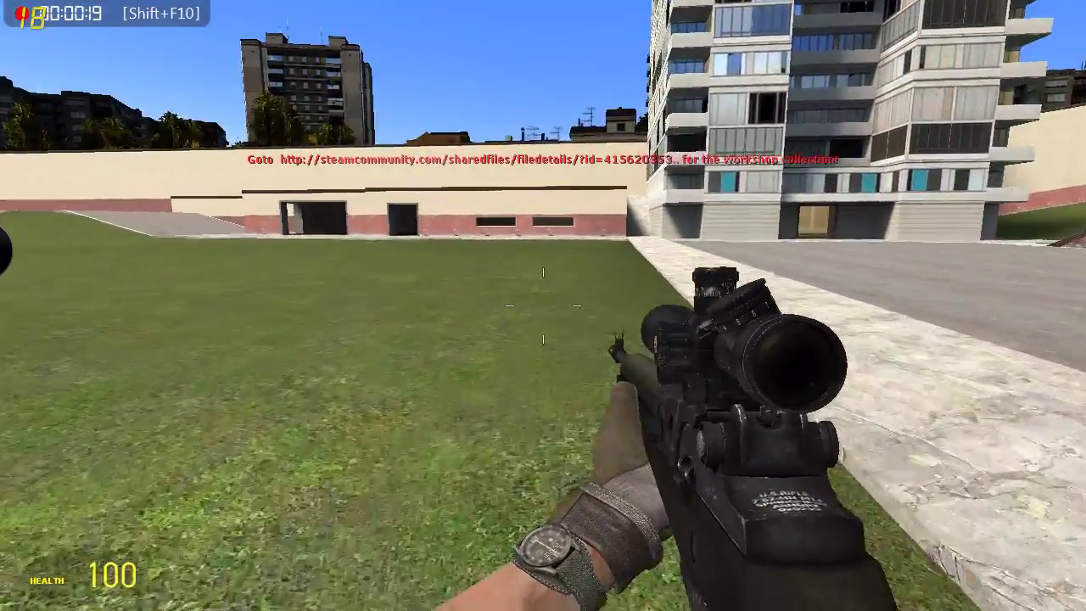
{"action": "key", "text": "w"}
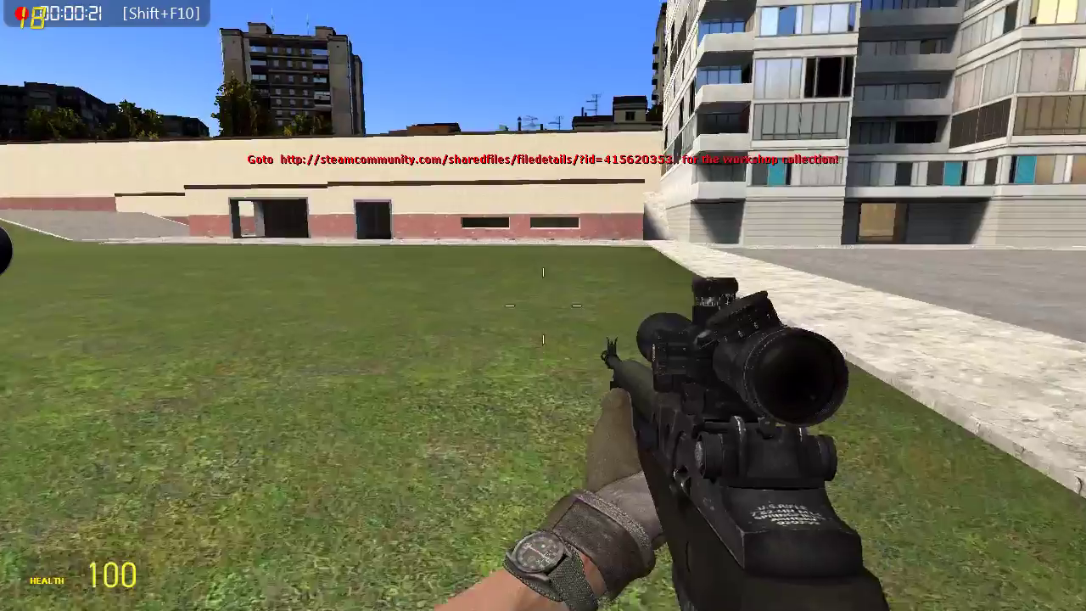
{"action": "key", "text": "w"}
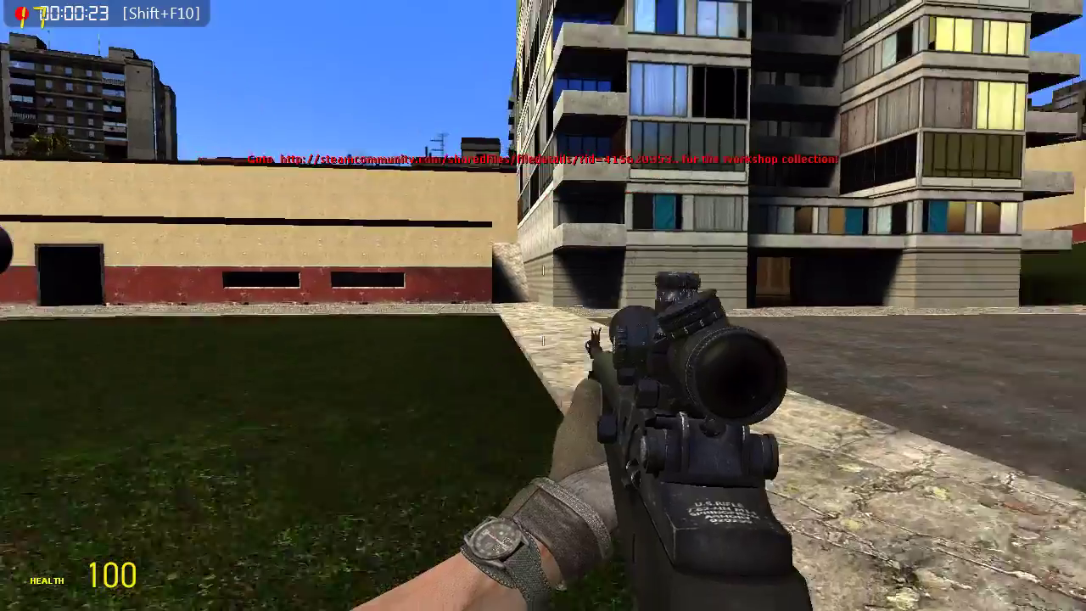
{"action": "key", "text": "w"}
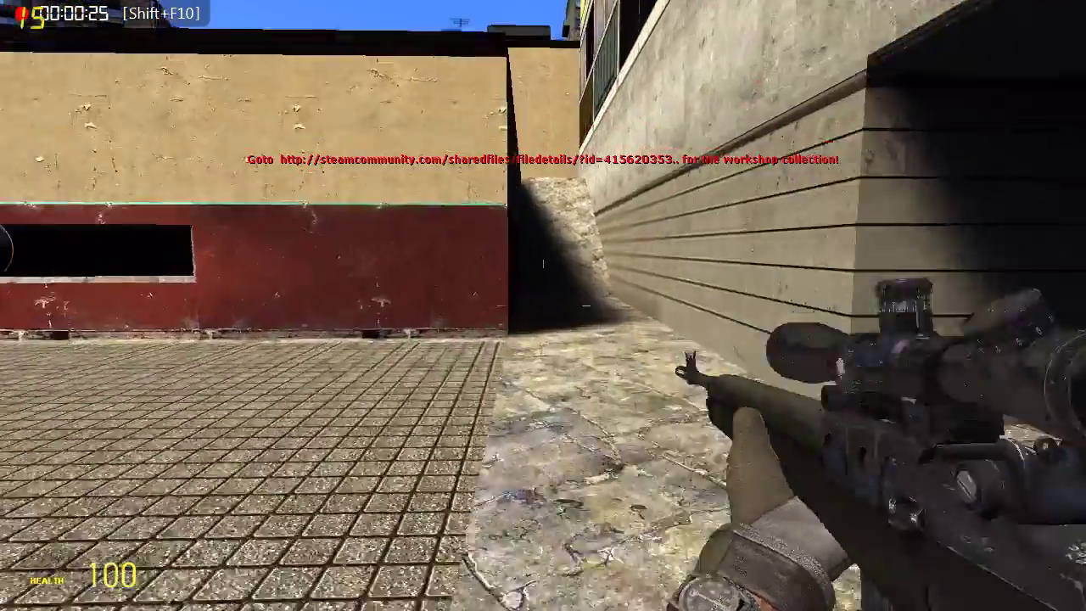
{"action": "key", "text": "w"}
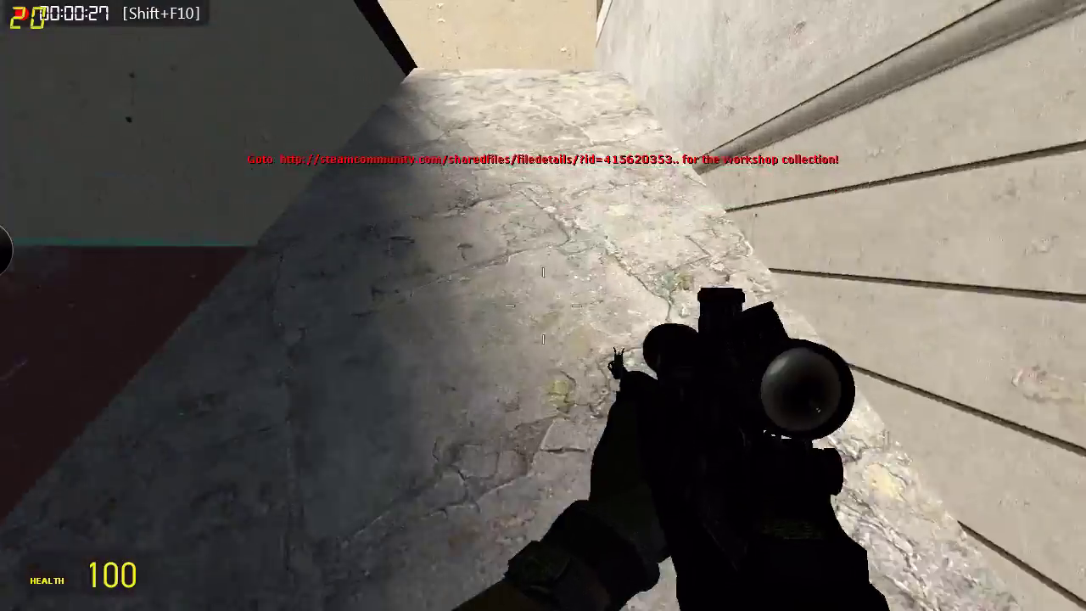
{"action": "key", "text": "w"}
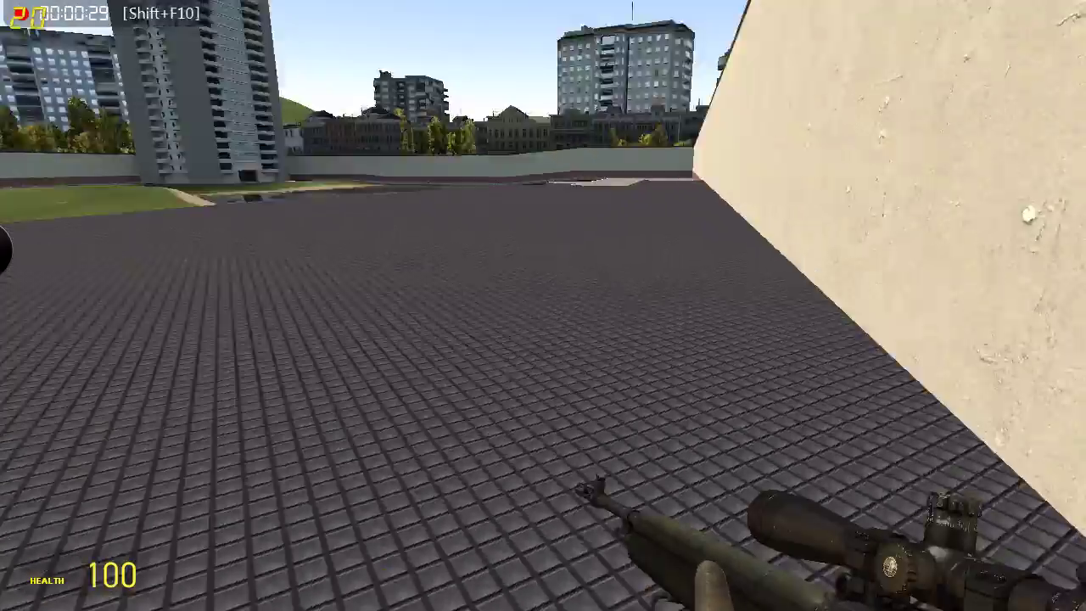
{"action": "key", "text": "Tab"}
{"action": "key", "text": "w"}
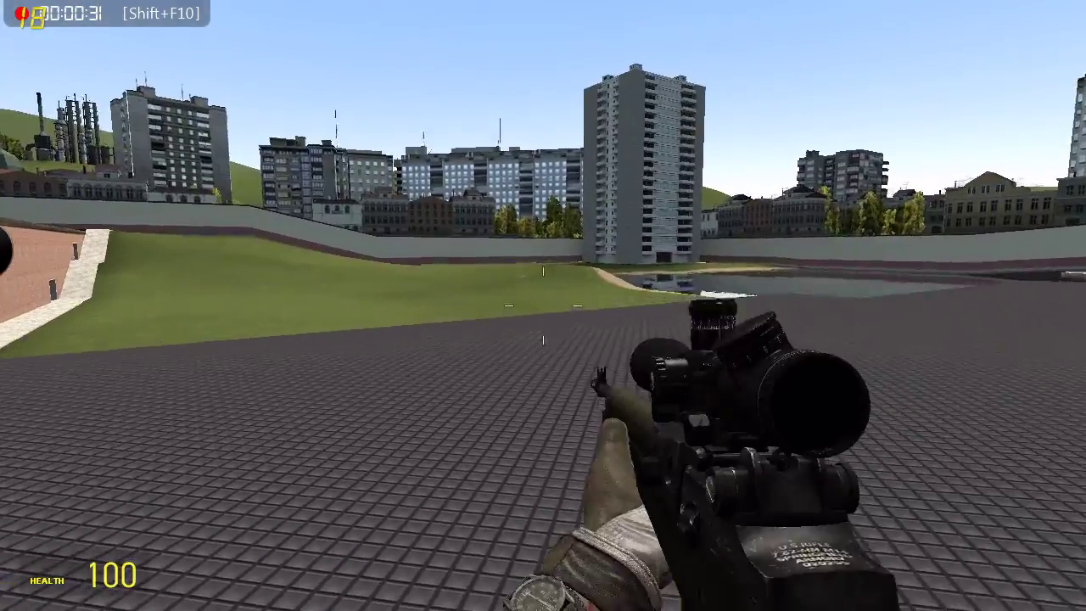
{"action": "key", "text": "w"}
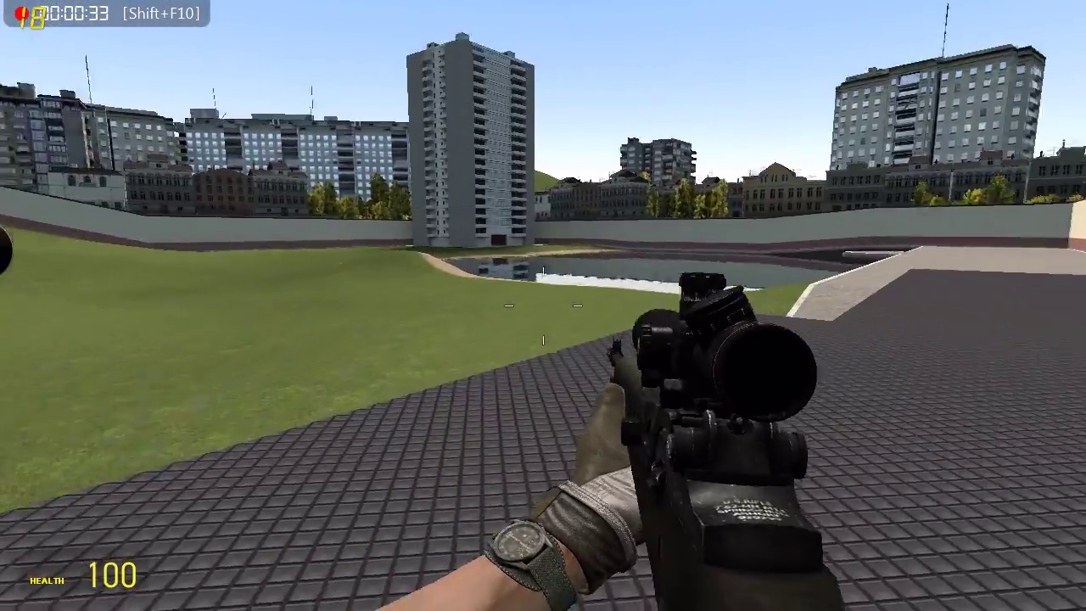
{"action": "key", "text": "w"}
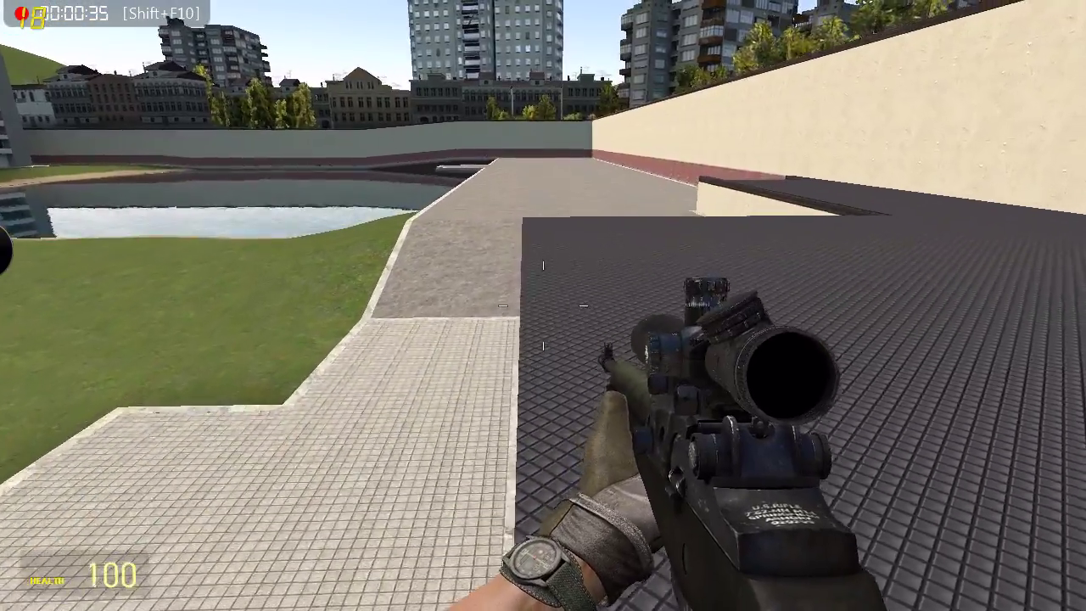
{"action": "key", "text": "w"}
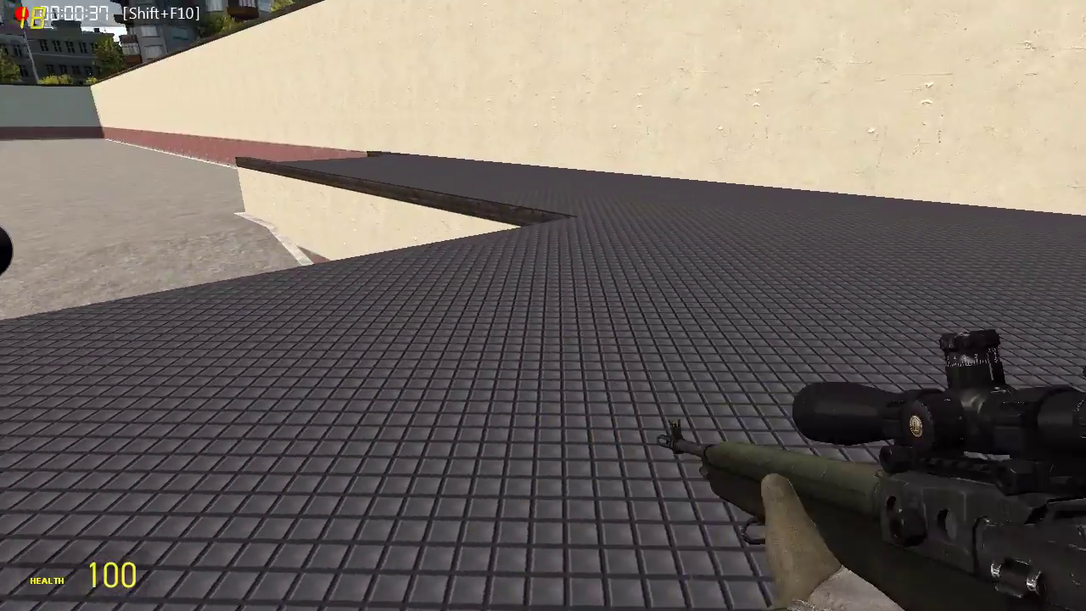
{"action": "key", "text": "w"}
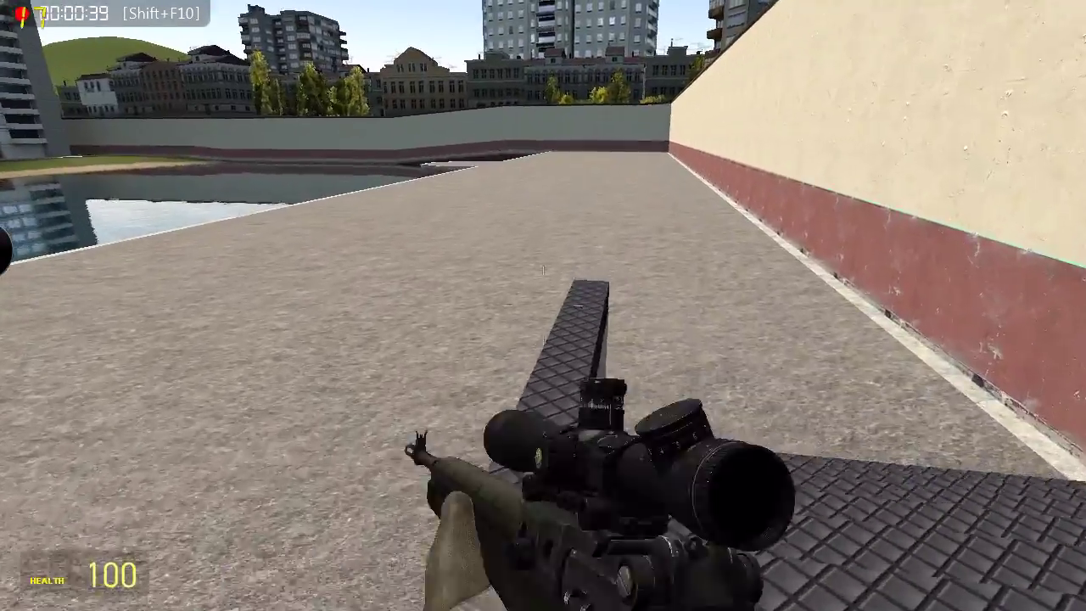
{"action": "key", "text": "w"}
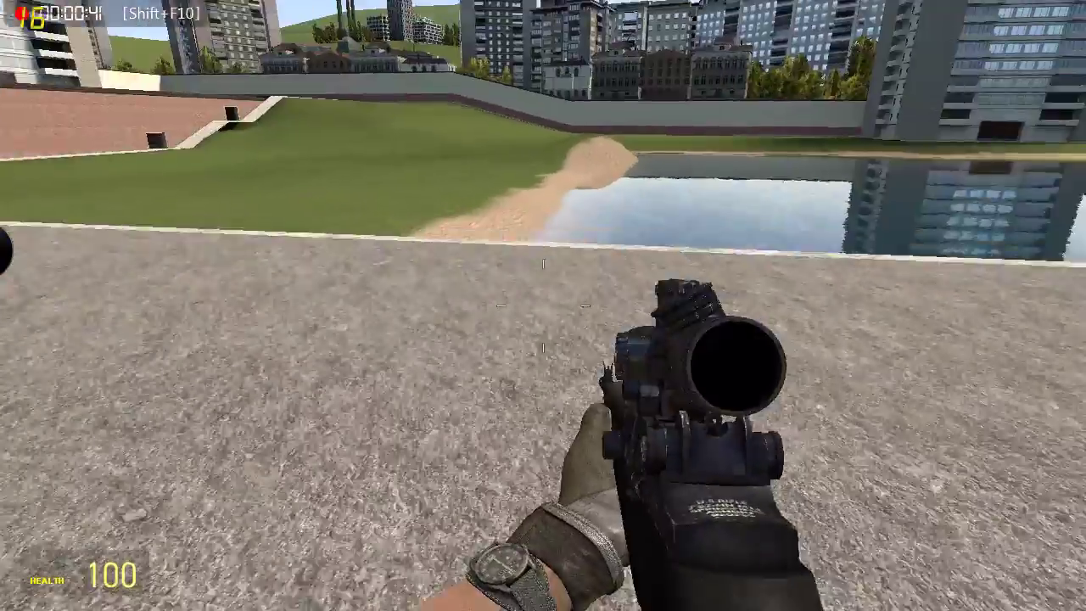
{"action": "key", "text": "w"}
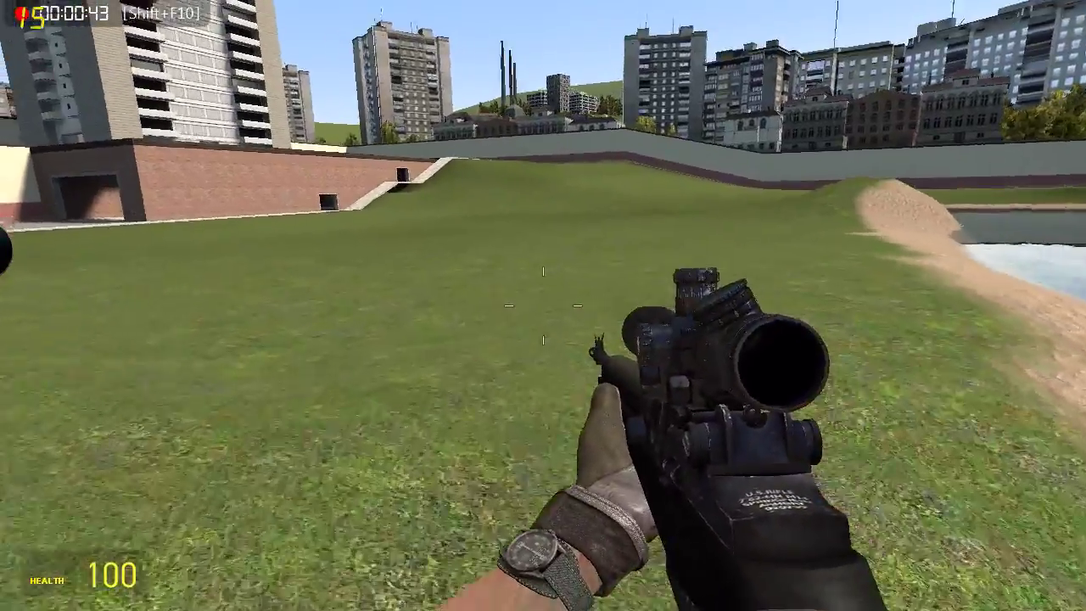
{"action": "key", "text": "shift+w"}
{"action": "key", "text": "w"}
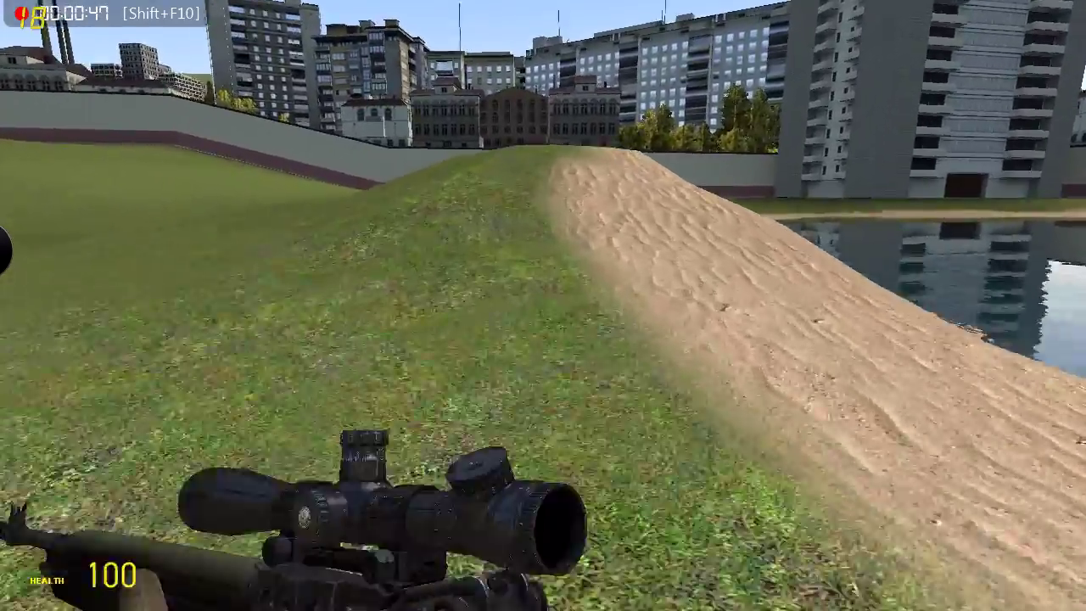
{"action": "key", "text": "w"}
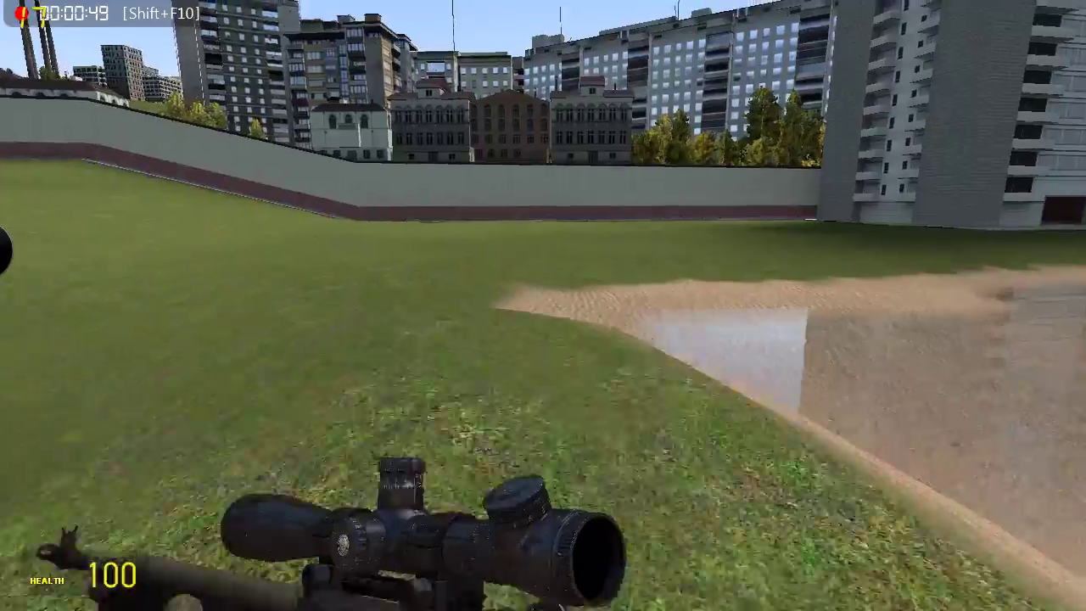
{"action": "key", "text": "w"}
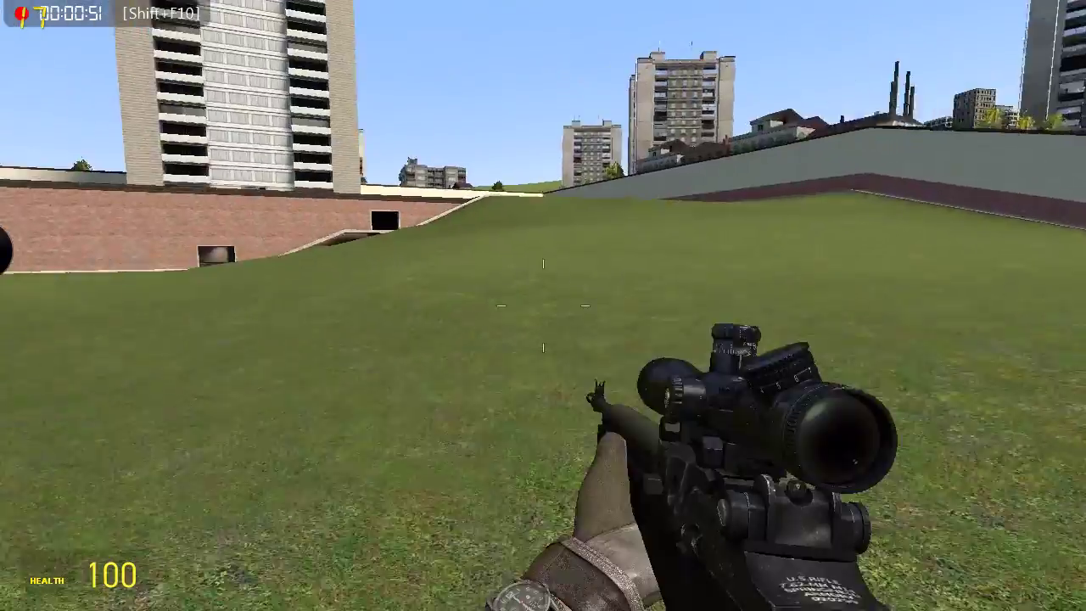
{"action": "key", "text": "w"}
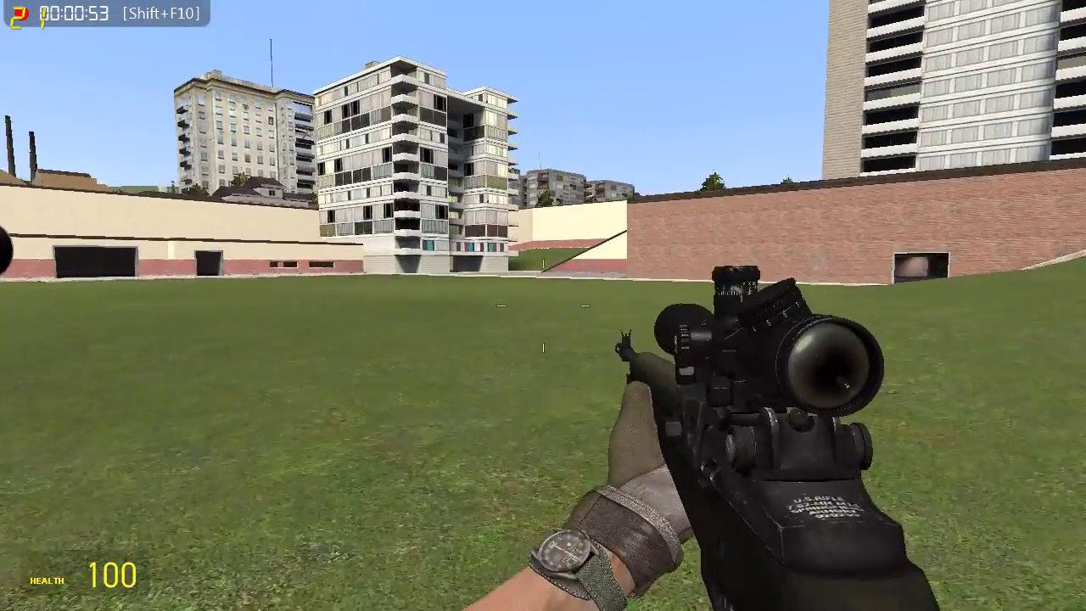
{"action": "key", "text": "w"}
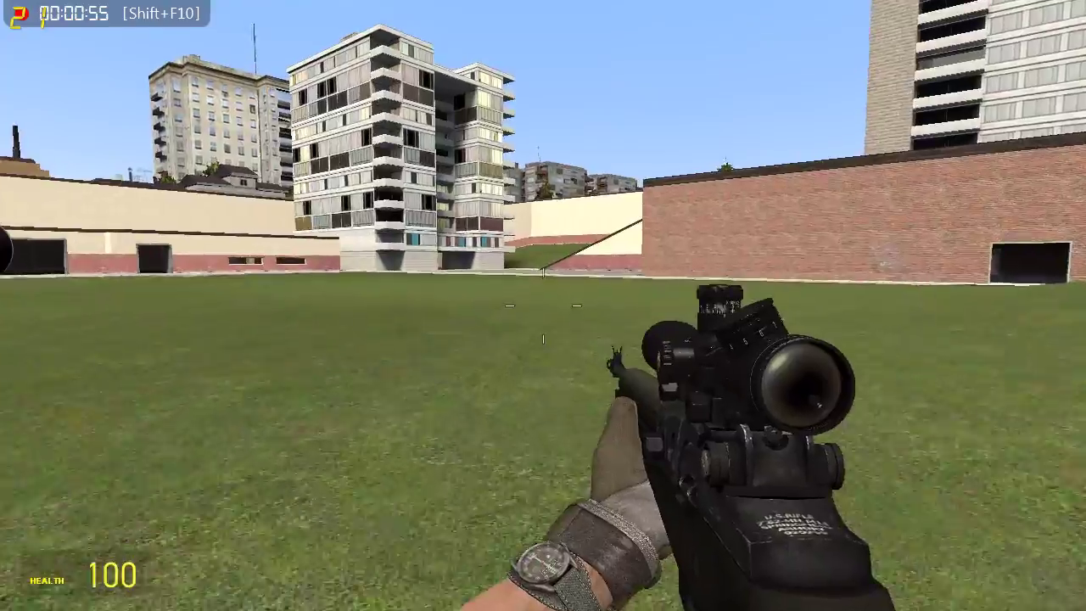
{"action": "key", "text": "w"}
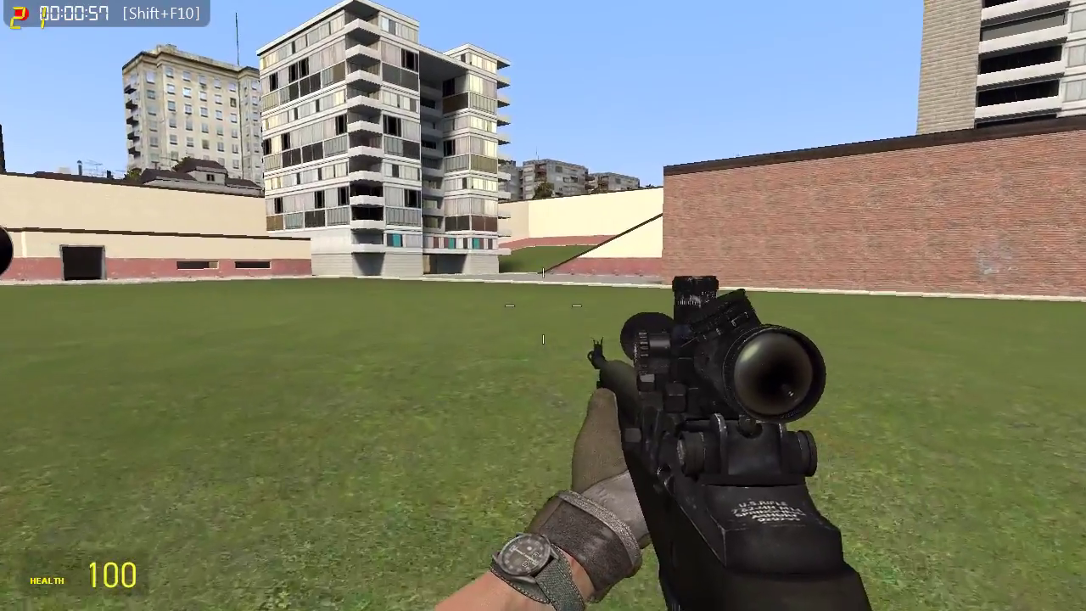
{"action": "key", "text": "w"}
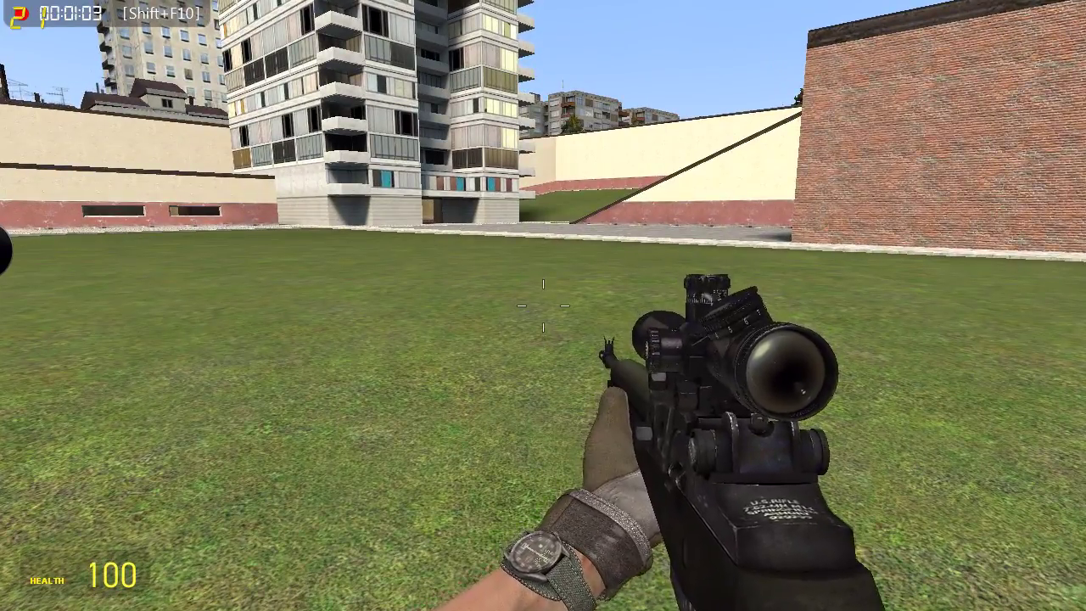
{"action": "key", "text": "w"}
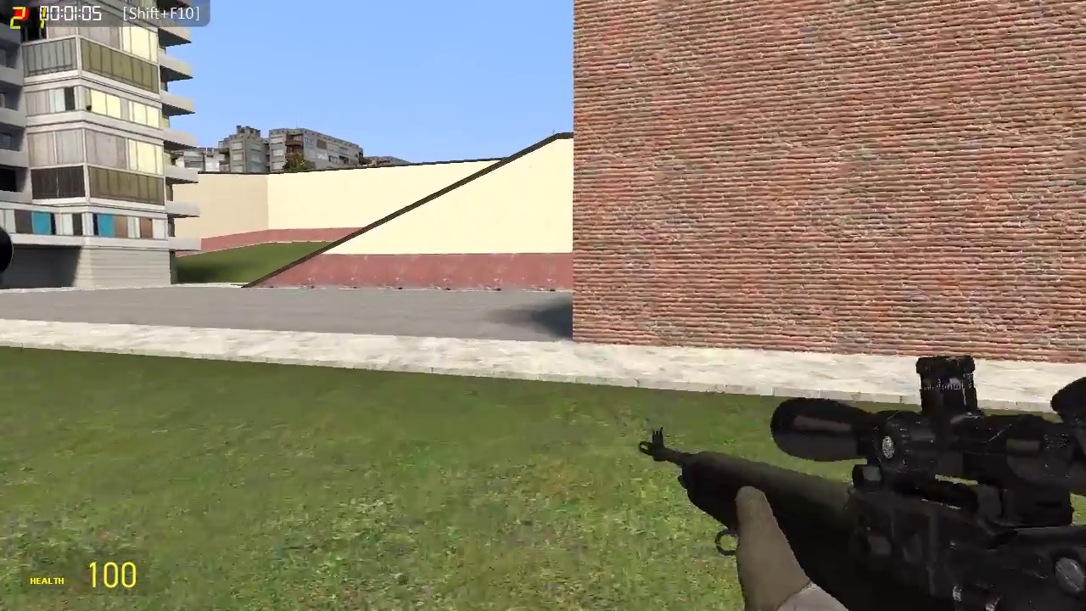
{"action": "key", "text": "w"}
{"action": "key", "text": "v"}
{"action": "key", "text": "w"}
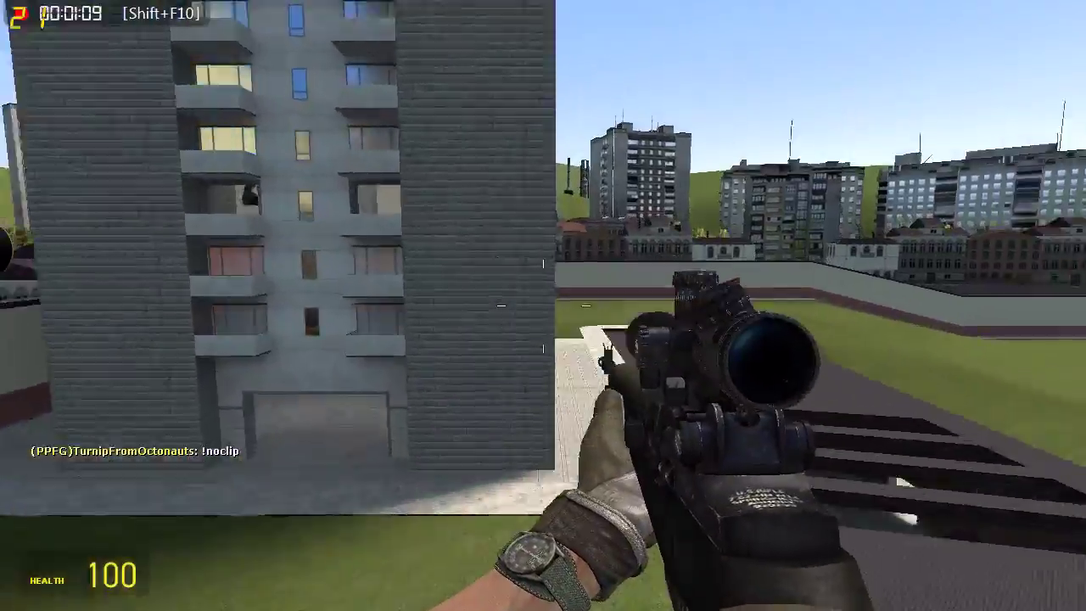
{"action": "key", "text": "w"}
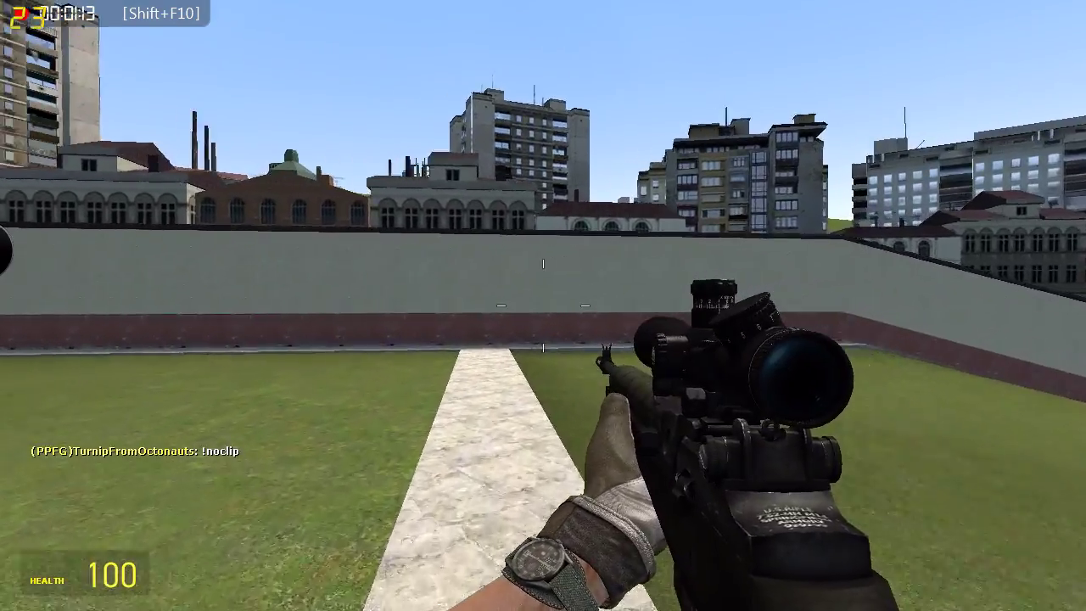
{"action": "key", "text": "w"}
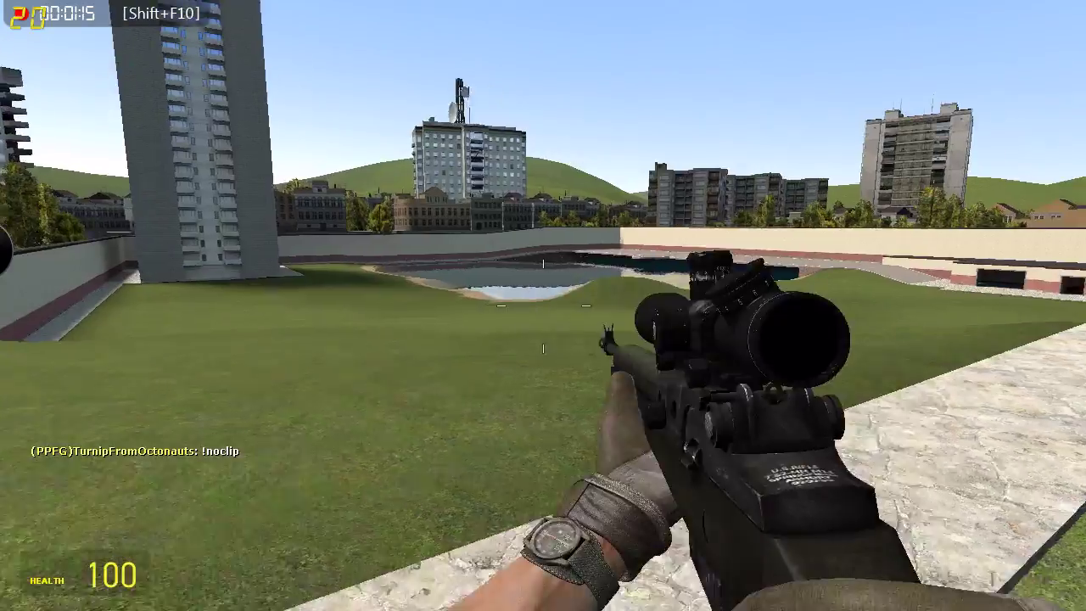
{"action": "key", "text": "w"}
{"action": "key", "text": "w"}
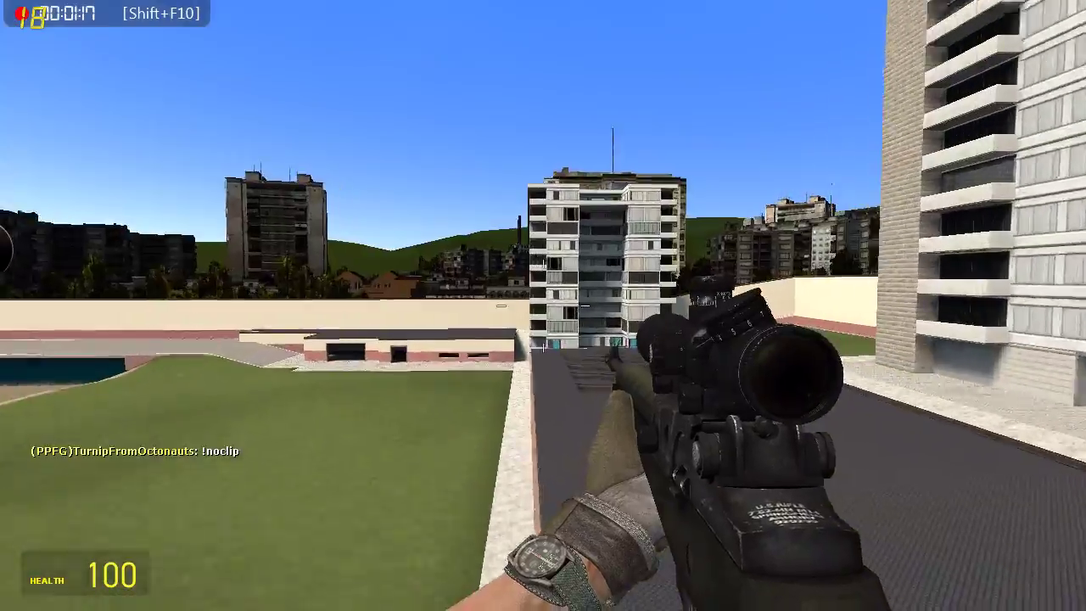
{"action": "key", "text": "w"}
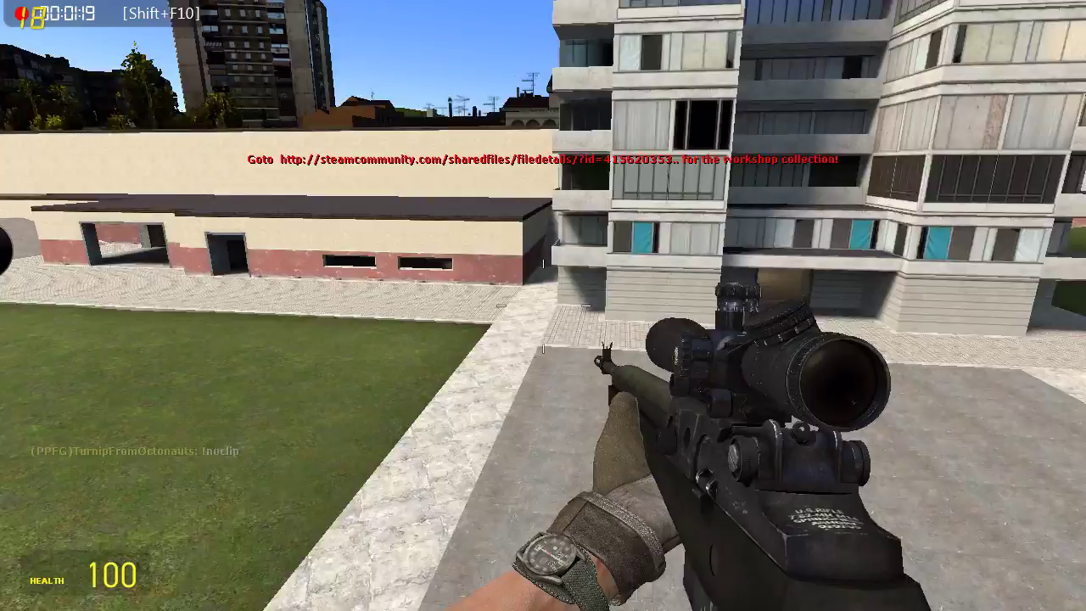
{"action": "key", "text": "w"}
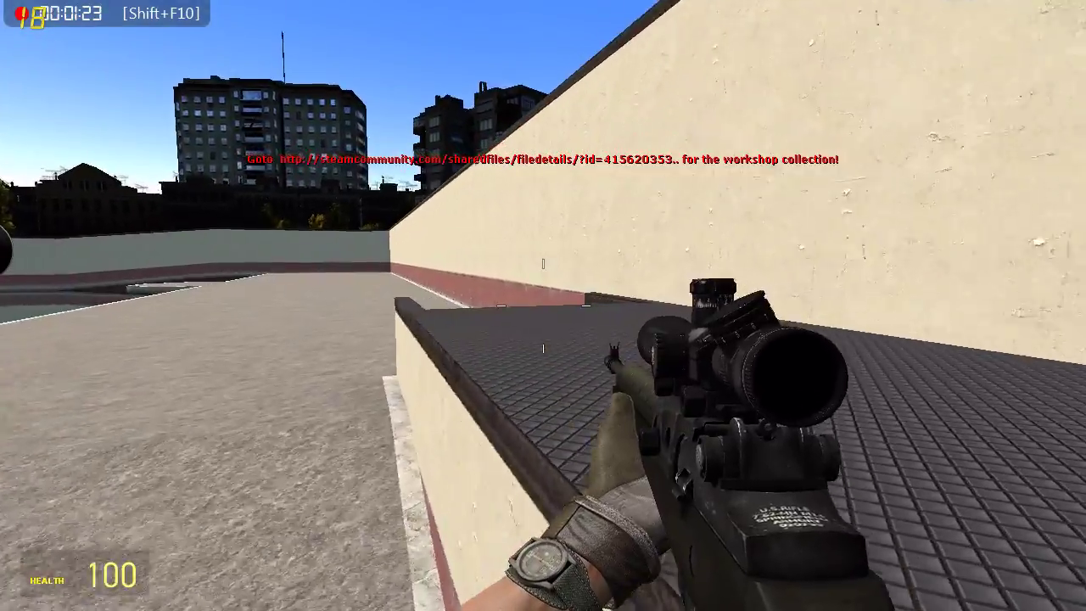
{"action": "key", "text": "w"}
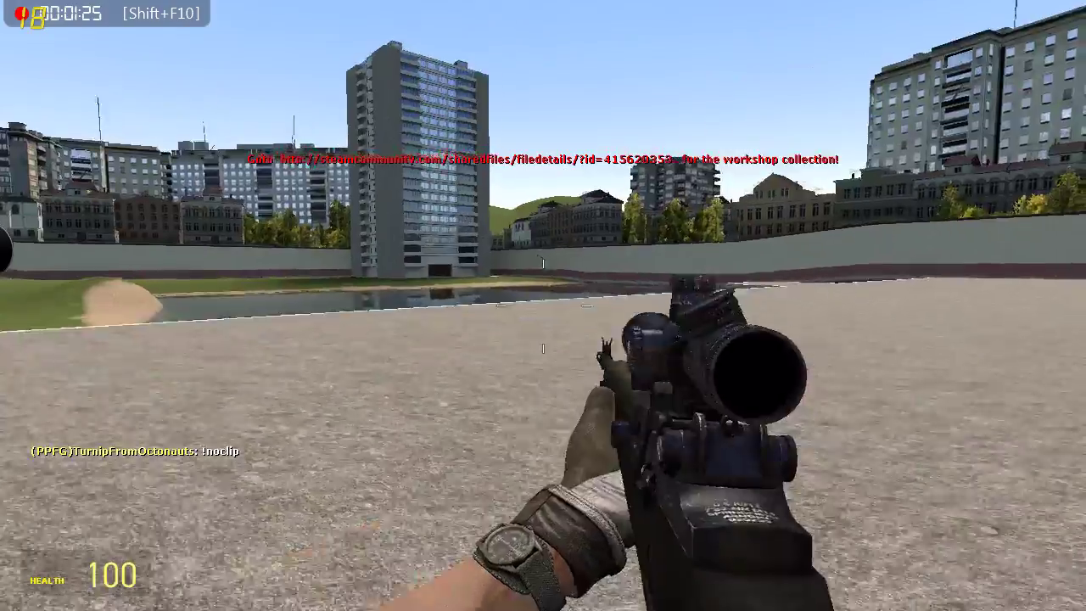
{"action": "key", "text": "w"}
{"action": "key", "text": "r"}
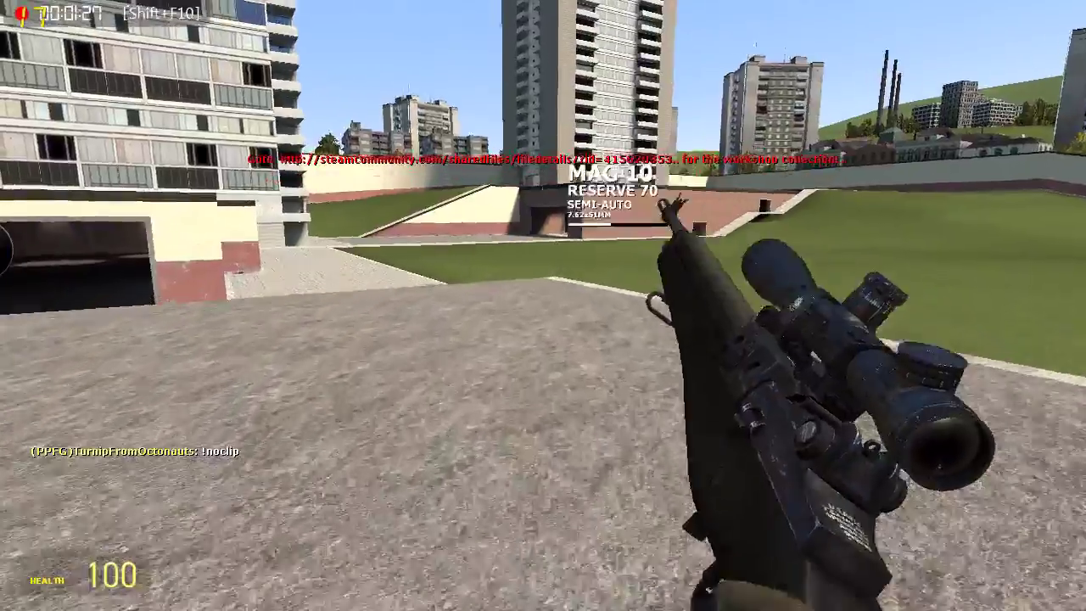
{"action": "key", "text": "r"}
{"action": "key", "text": "w"}
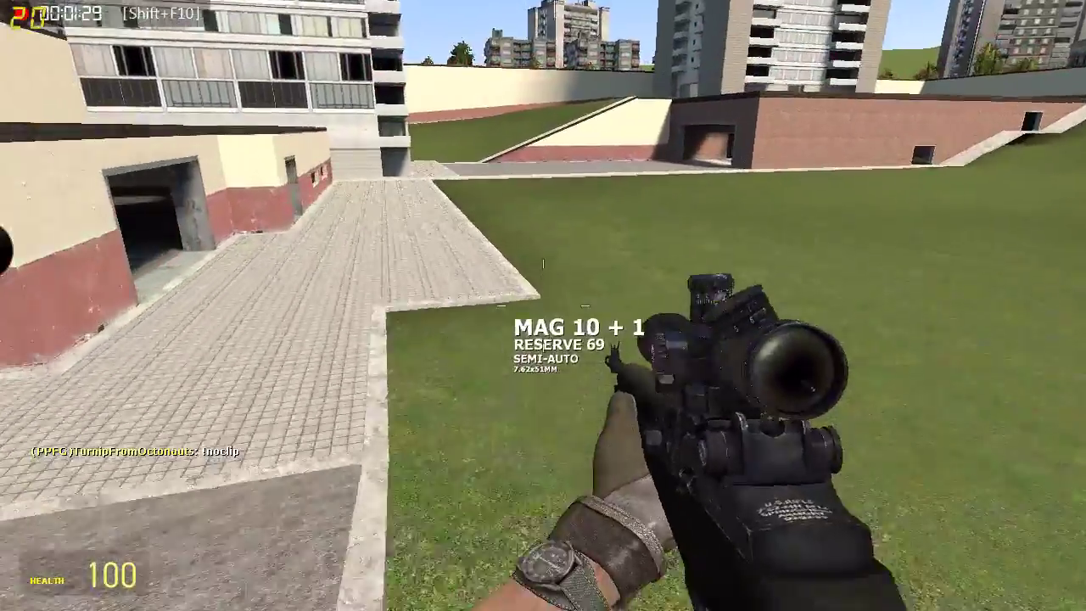
{"action": "key", "text": "w"}
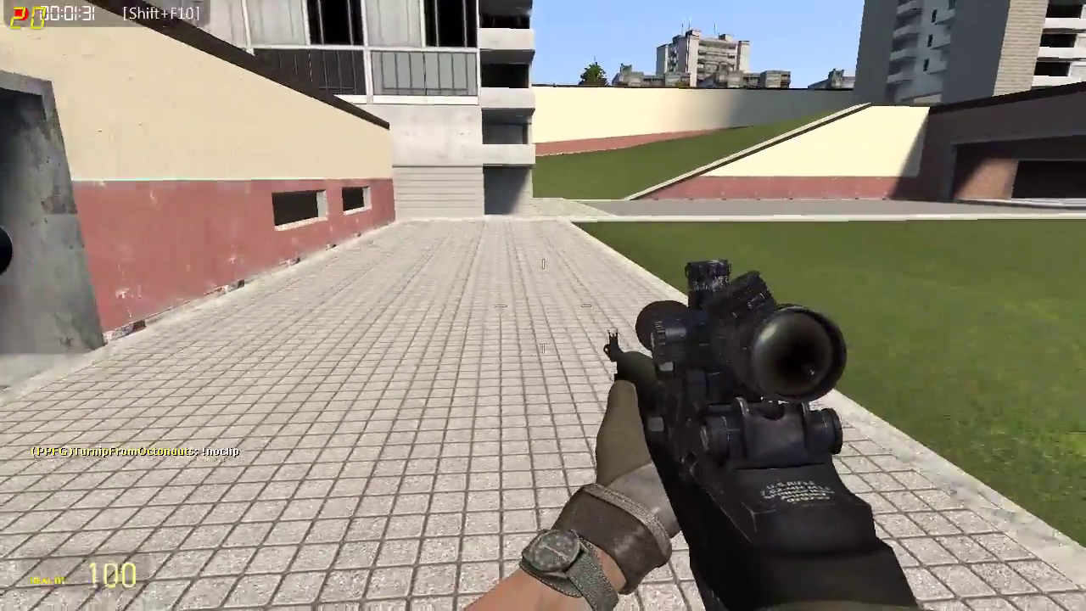
- Walk along the paved edge of the grass to the stone ramp beside the brick garage
{"action": "key", "text": "w"}
{"action": "key", "text": "w"}
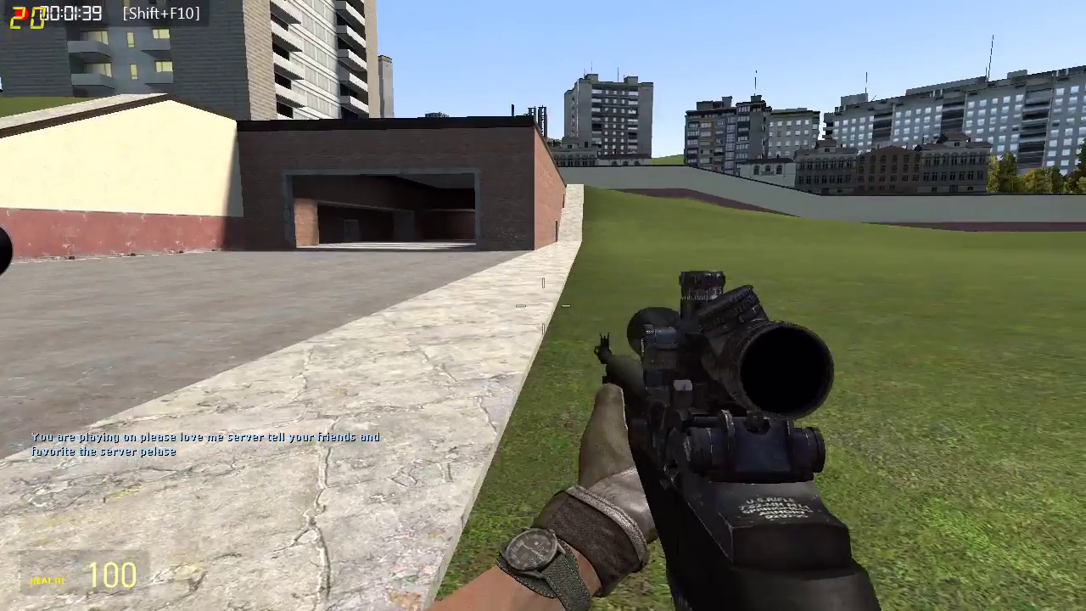
{"action": "key", "text": "w"}
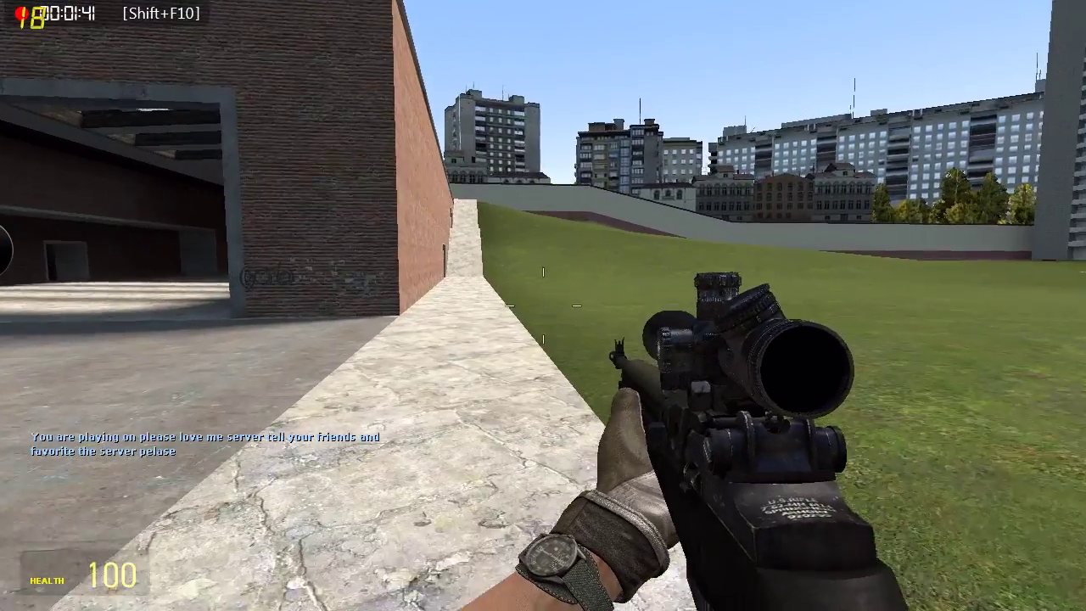
{"action": "key", "text": "c"}
{"action": "key", "text": "w"}
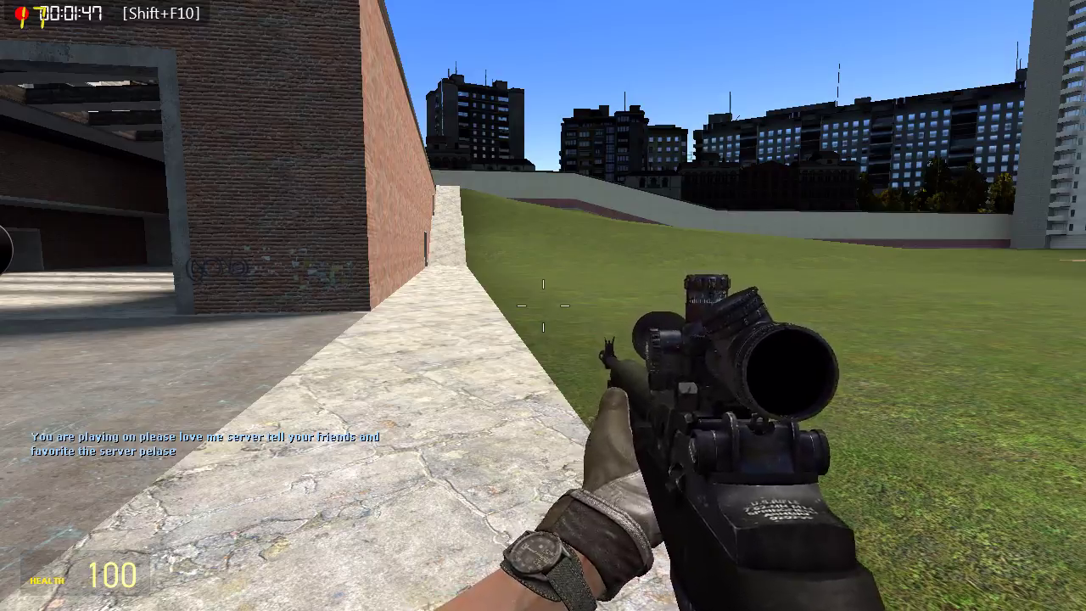
{"action": "key", "text": "w"}
{"action": "key", "text": "w"}
- Open the admin menu with the !menu chat command and display its list of command categories
{"action": "type", "text": "y"}
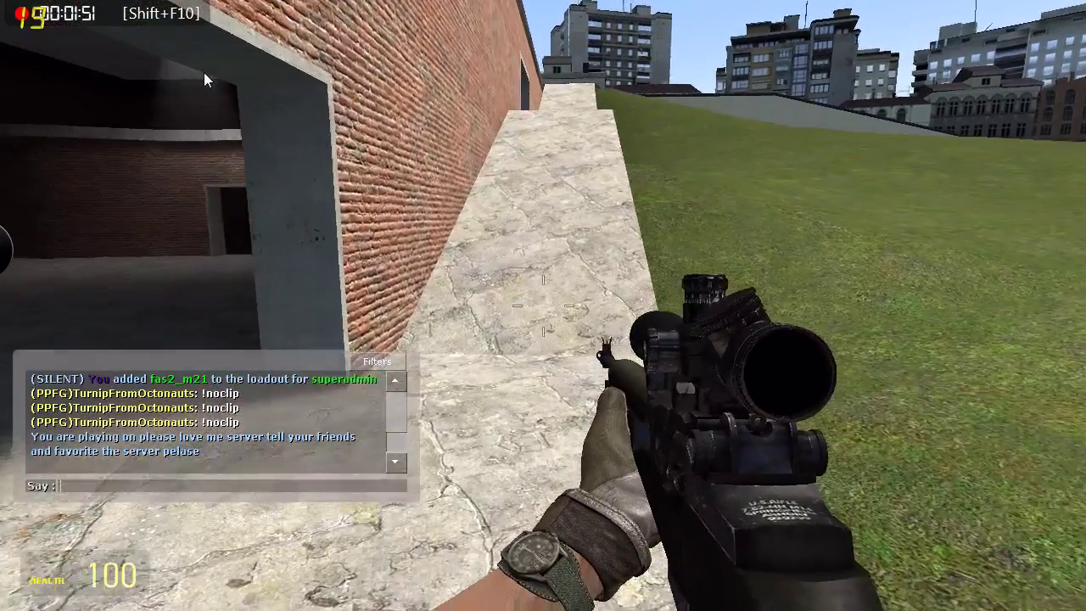
{"action": "type", "text": "!menu"}
{"action": "key", "text": "Return"}
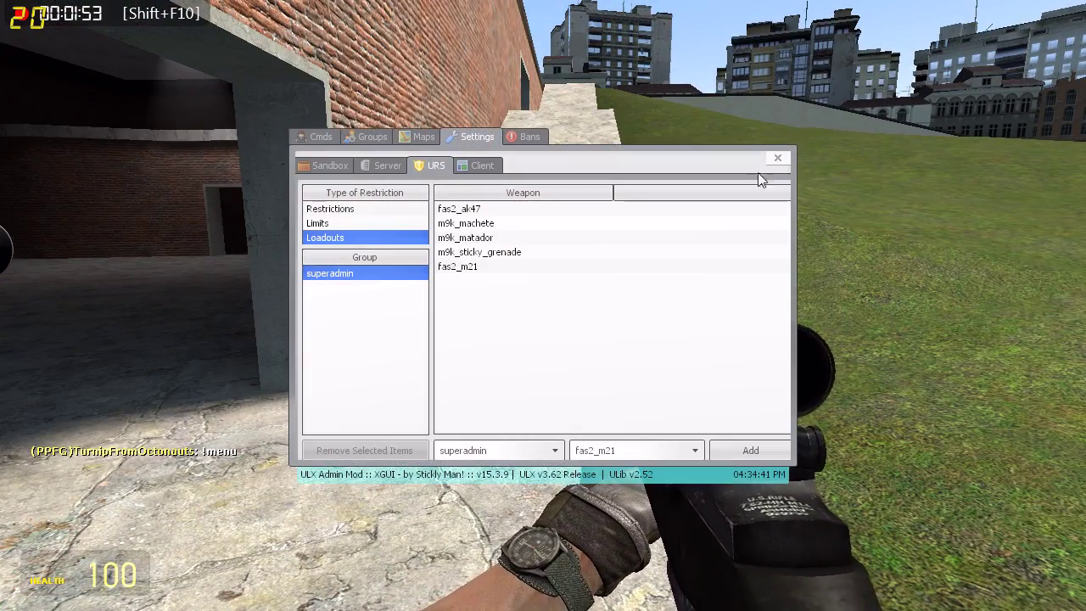
{"action": "left_click", "coordinate": [342, 166]}
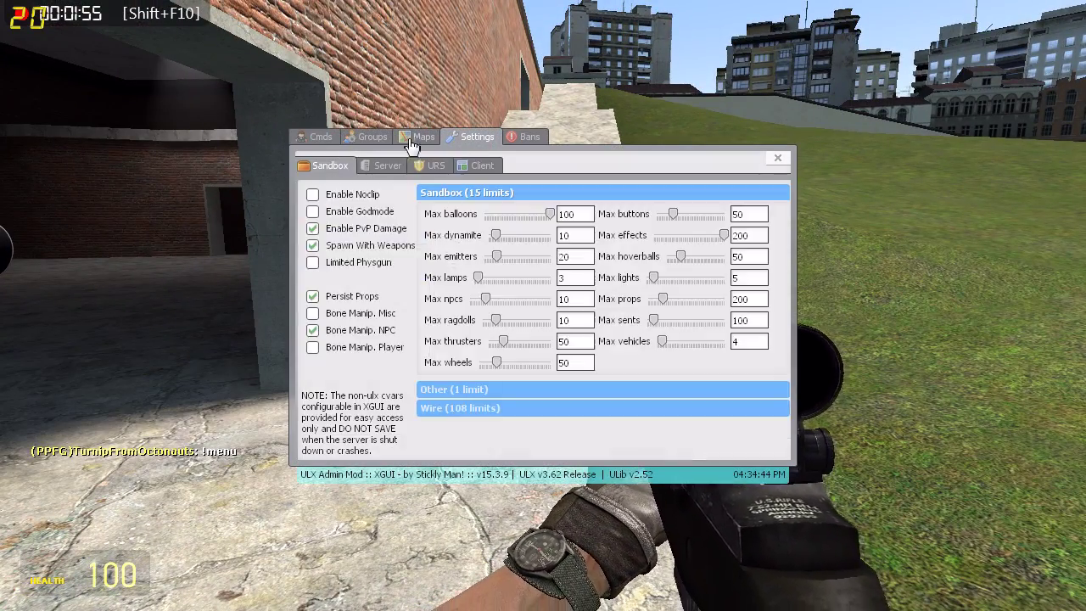
{"action": "left_click", "coordinate": [318, 137]}
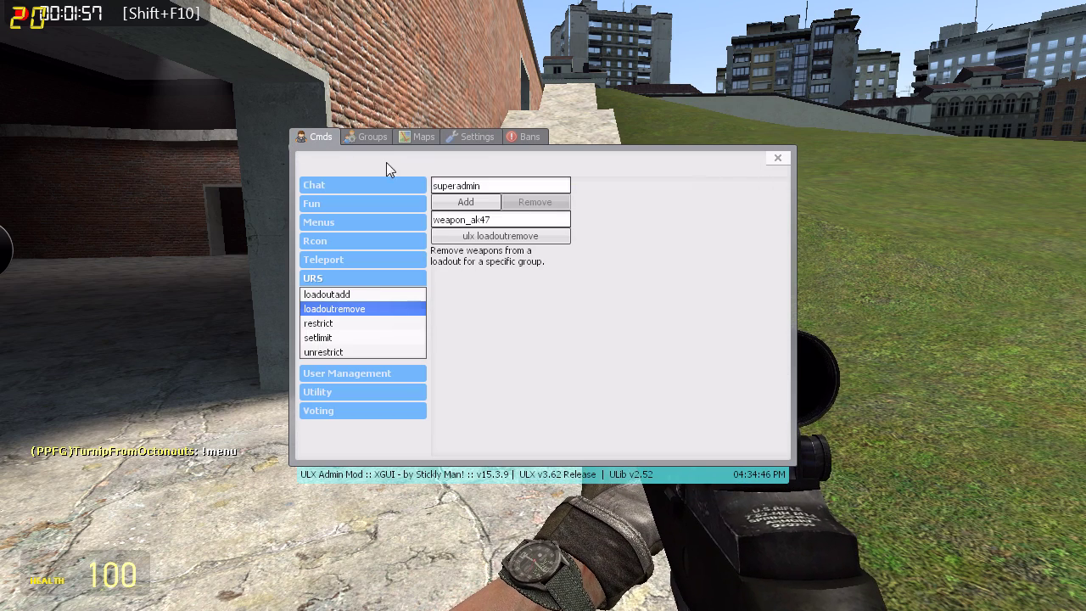
- Examine the URS commands for loadouts, restrictions and limits, including the weapon choices offered by loadoutadd
{"action": "left_click", "coordinate": [351, 279]}
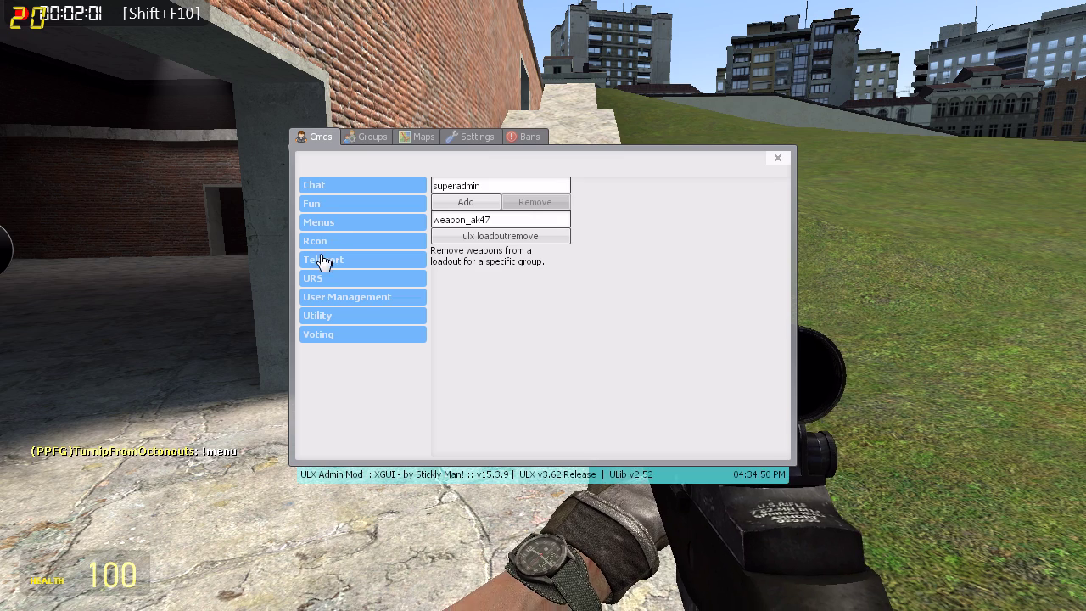
{"action": "left_click", "coordinate": [321, 280]}
{"action": "left_click", "coordinate": [329, 338]}
{"action": "left_click", "coordinate": [327, 350]}
{"action": "left_click", "coordinate": [322, 294]}
{"action": "left_click", "coordinate": [321, 310]}
{"action": "left_click", "coordinate": [314, 340]}
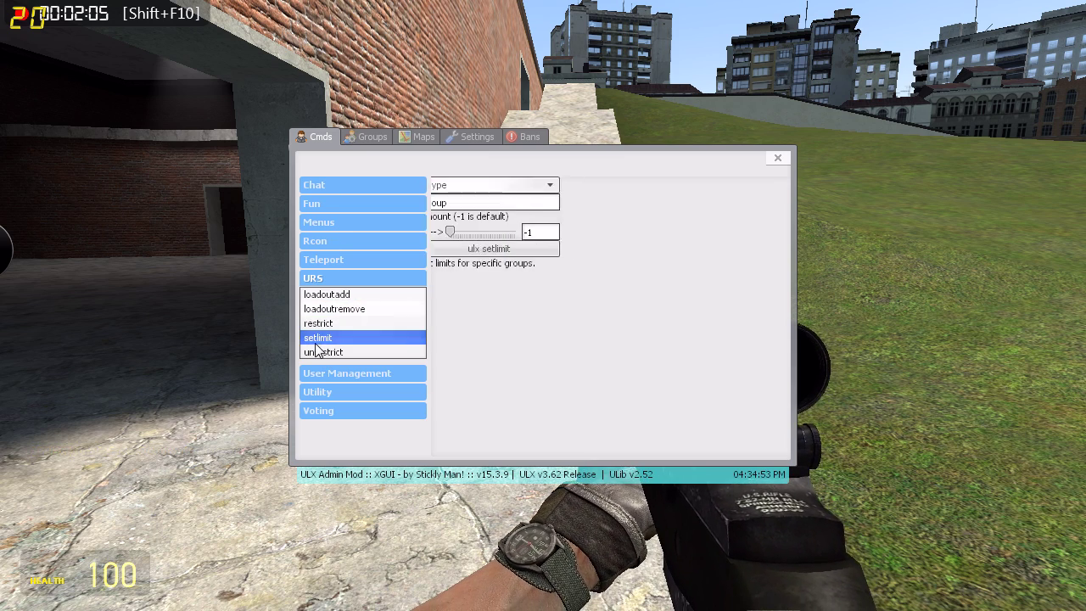
{"action": "left_click", "coordinate": [328, 322]}
{"action": "left_click", "coordinate": [334, 341]}
{"action": "left_click", "coordinate": [327, 294]}
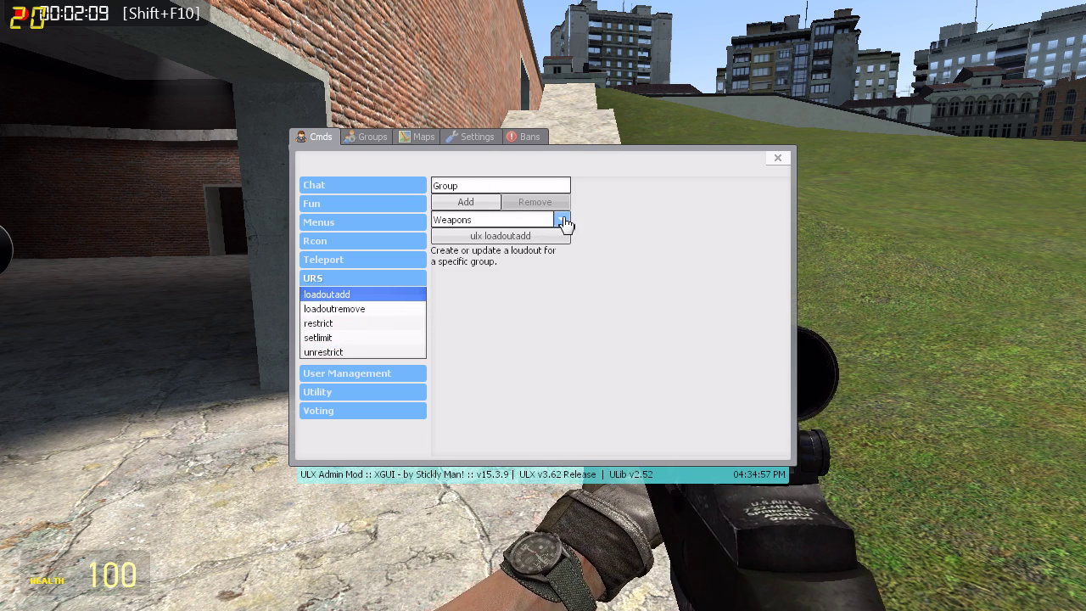
{"action": "left_click", "coordinate": [564, 223]}
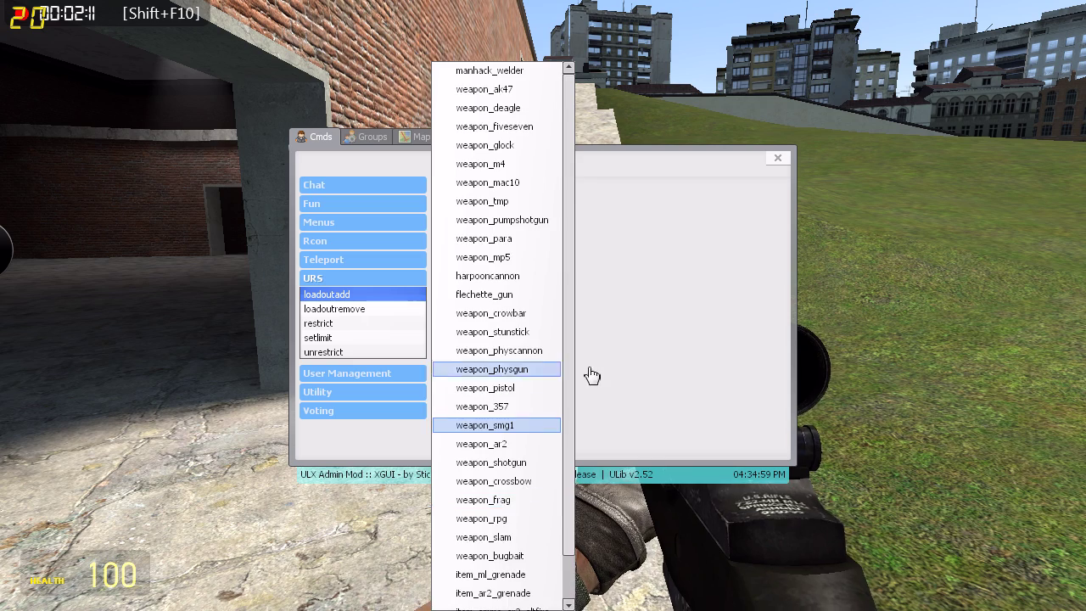
{"action": "left_click", "coordinate": [592, 375]}
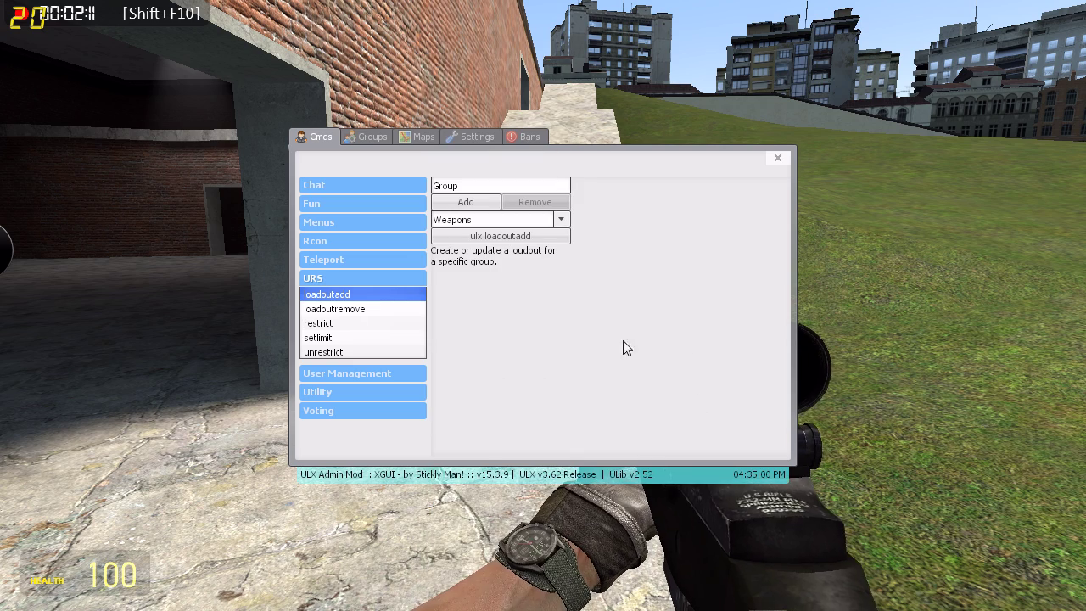
- Display the superadmin group's weapon loadout in the URS settings
{"action": "left_click", "coordinate": [446, 137]}
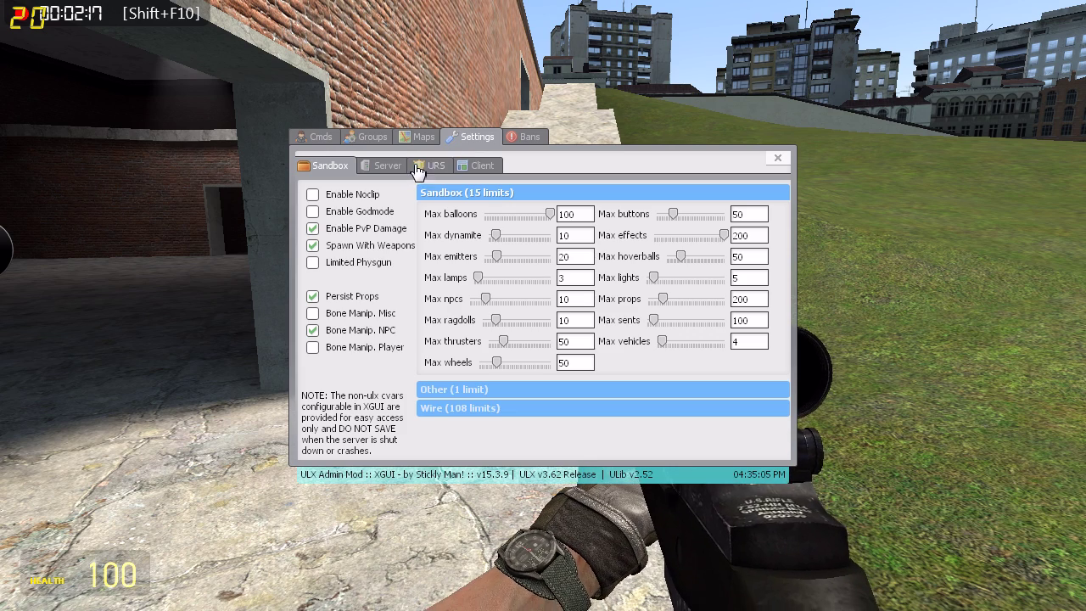
{"action": "left_click", "coordinate": [417, 169]}
{"action": "left_click", "coordinate": [351, 213]}
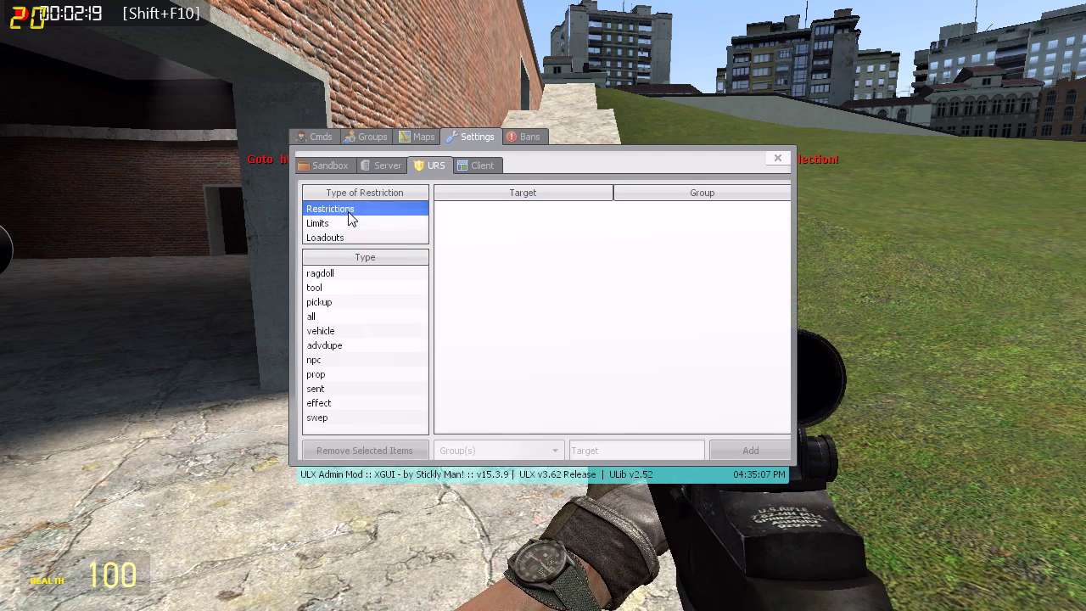
{"action": "left_click", "coordinate": [353, 237]}
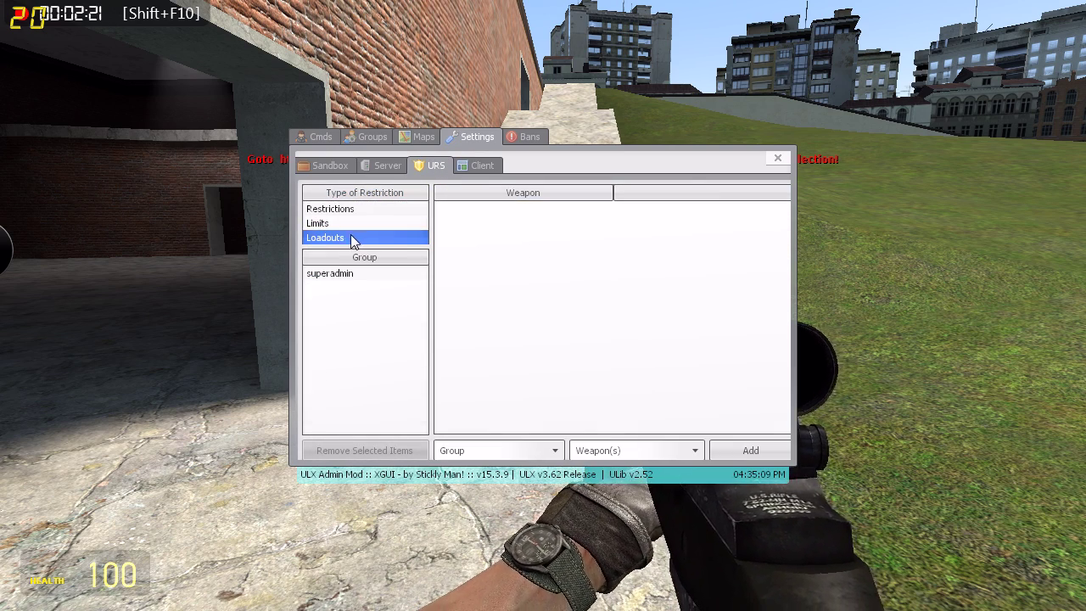
{"action": "left_click", "coordinate": [474, 452]}
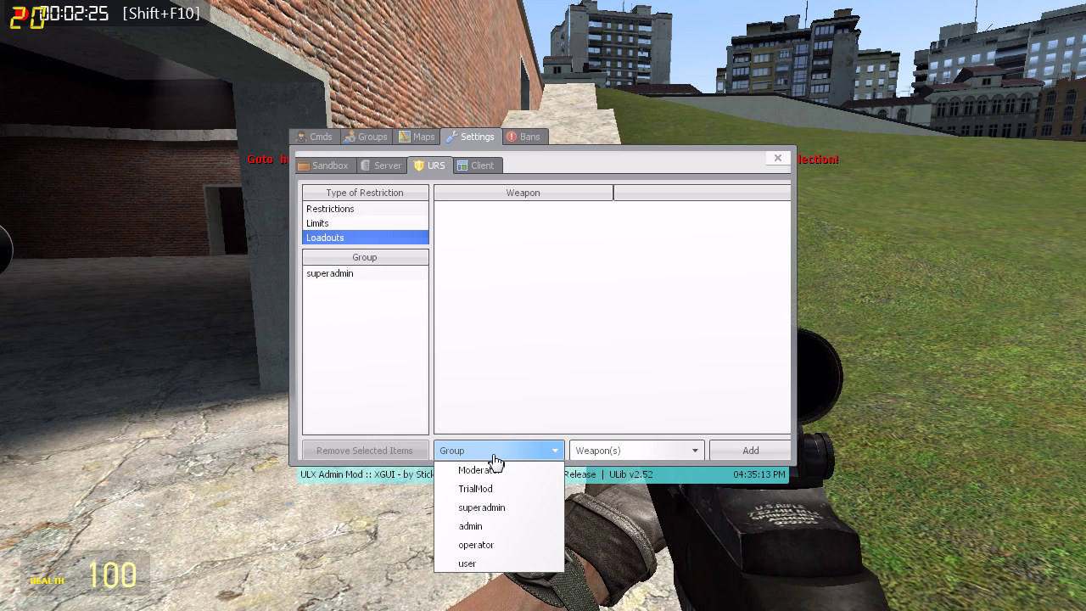
{"action": "left_click", "coordinate": [356, 274]}
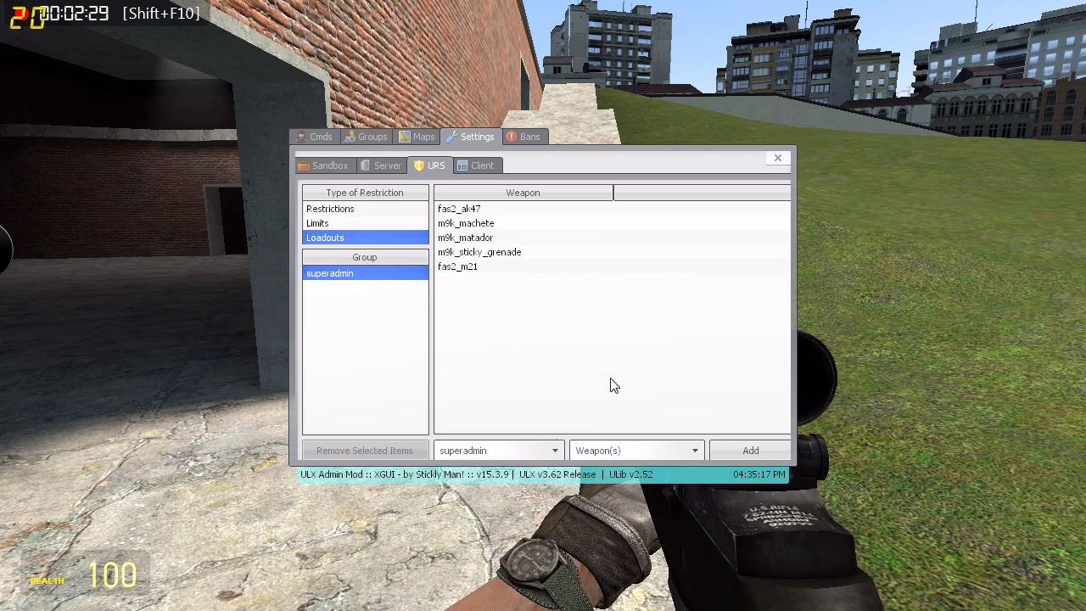
- Browse the weapons available for the superadmin loadout
{"action": "left_click", "coordinate": [641, 465]}
{"action": "left_click", "coordinate": [498, 384]}
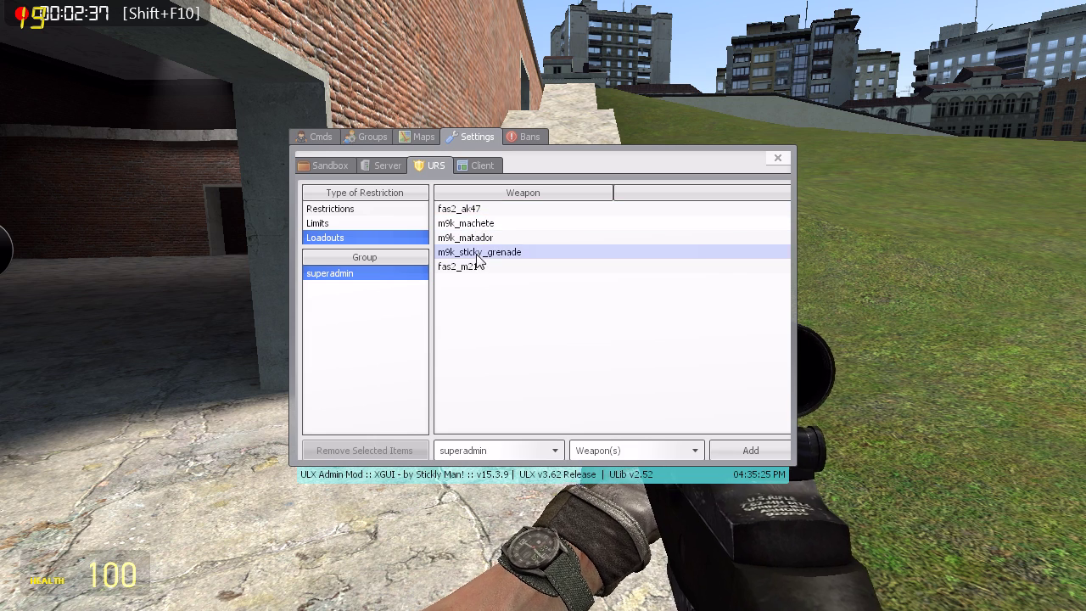
{"action": "left_click", "coordinate": [667, 458]}
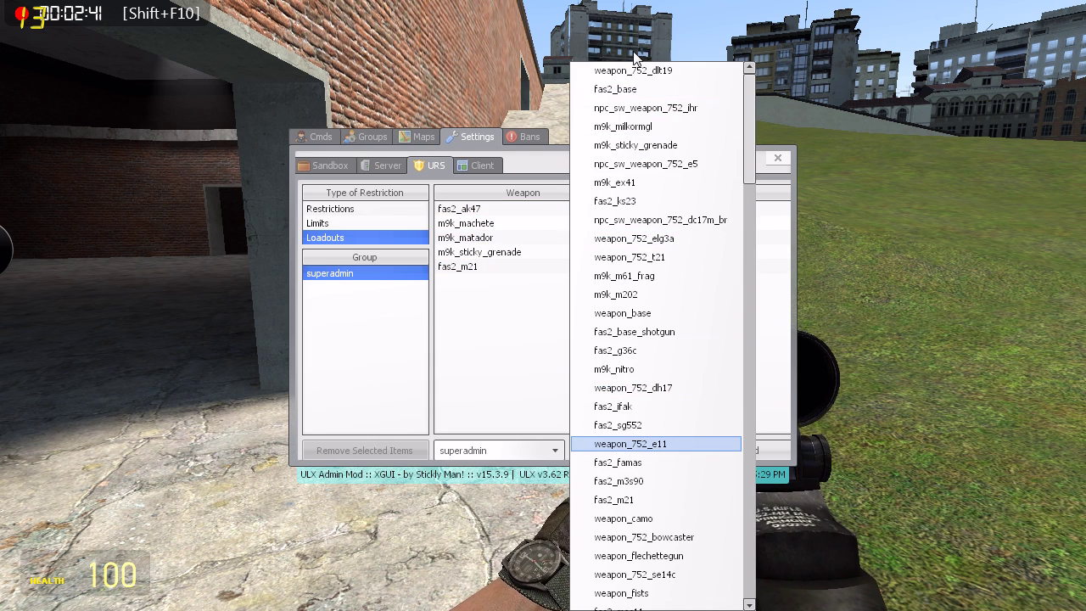
{"action": "scroll", "coordinate": [692, 450], "scroll_direction": "down", "scroll_amount": 3}
{"action": "left_click", "coordinate": [514, 416]}
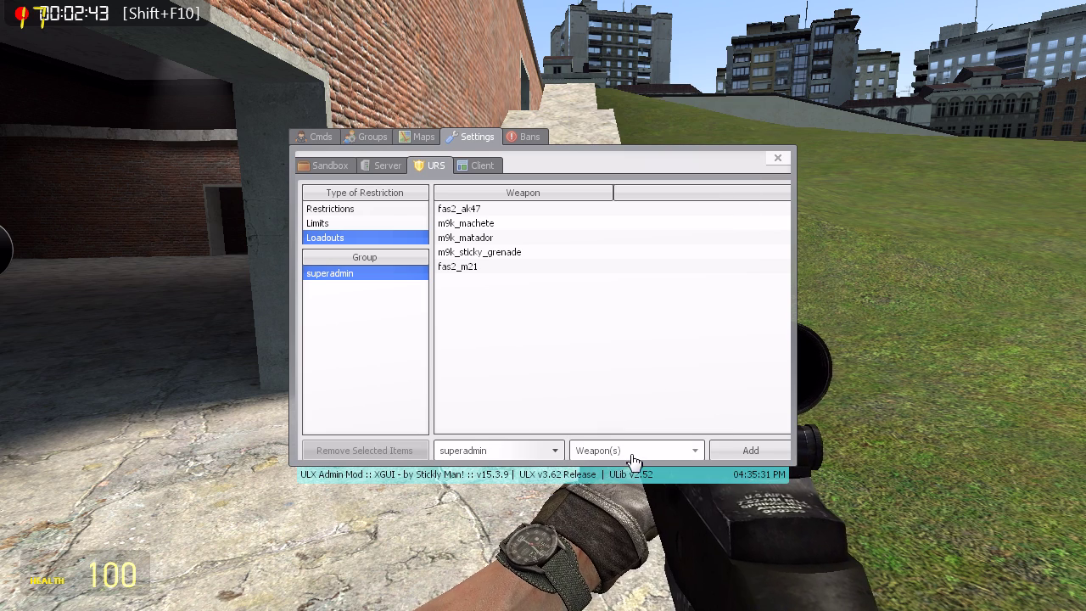
{"action": "left_click", "coordinate": [636, 450]}
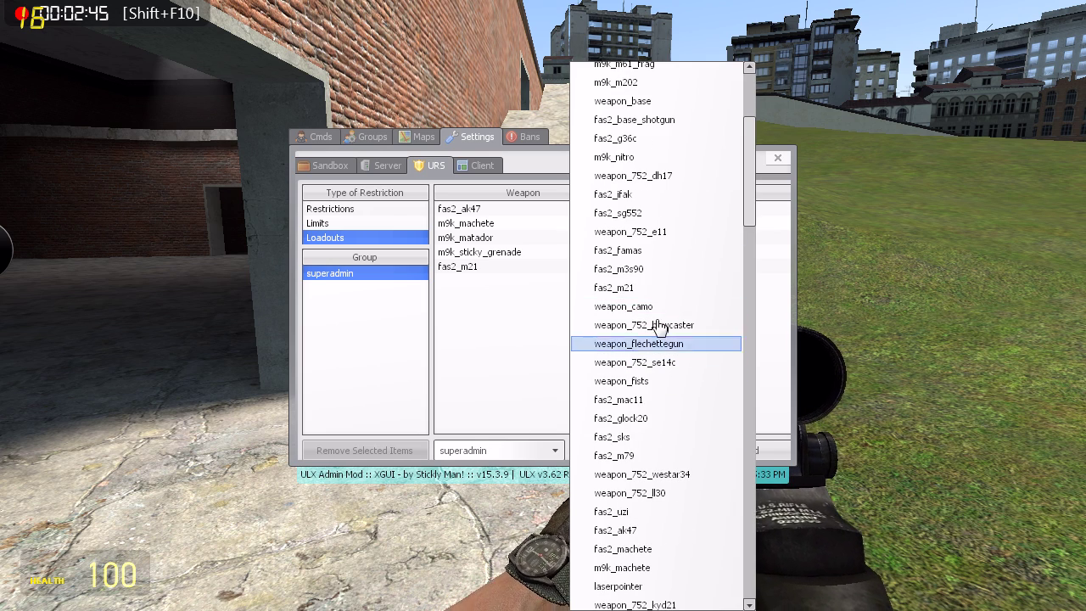
{"action": "scroll", "coordinate": [679, 373], "scroll_direction": "down", "scroll_amount": 15}
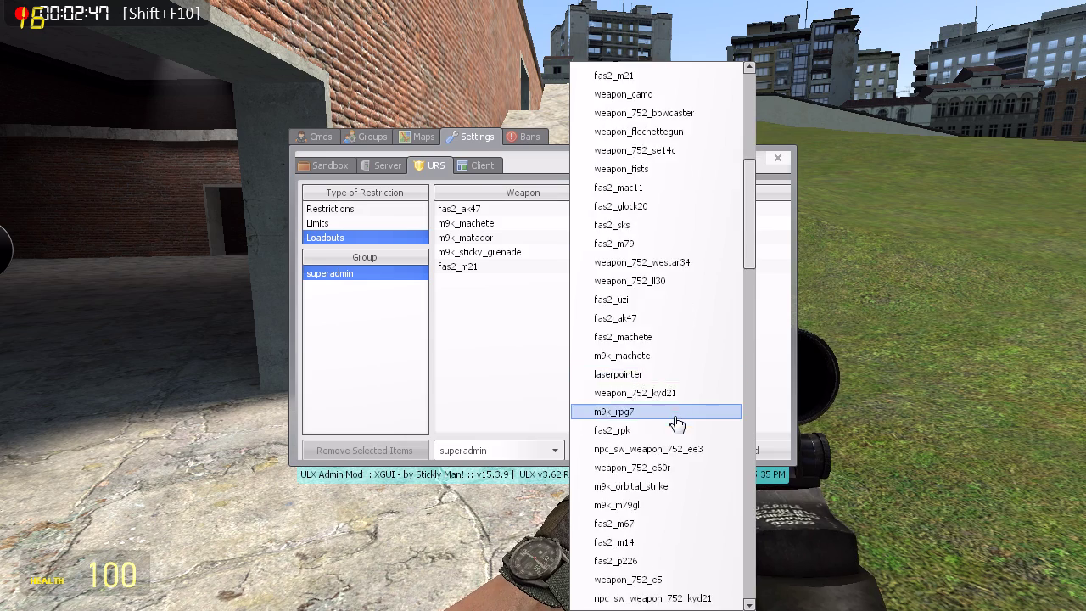
{"action": "scroll", "coordinate": [679, 420], "scroll_direction": "down", "scroll_amount": 15}
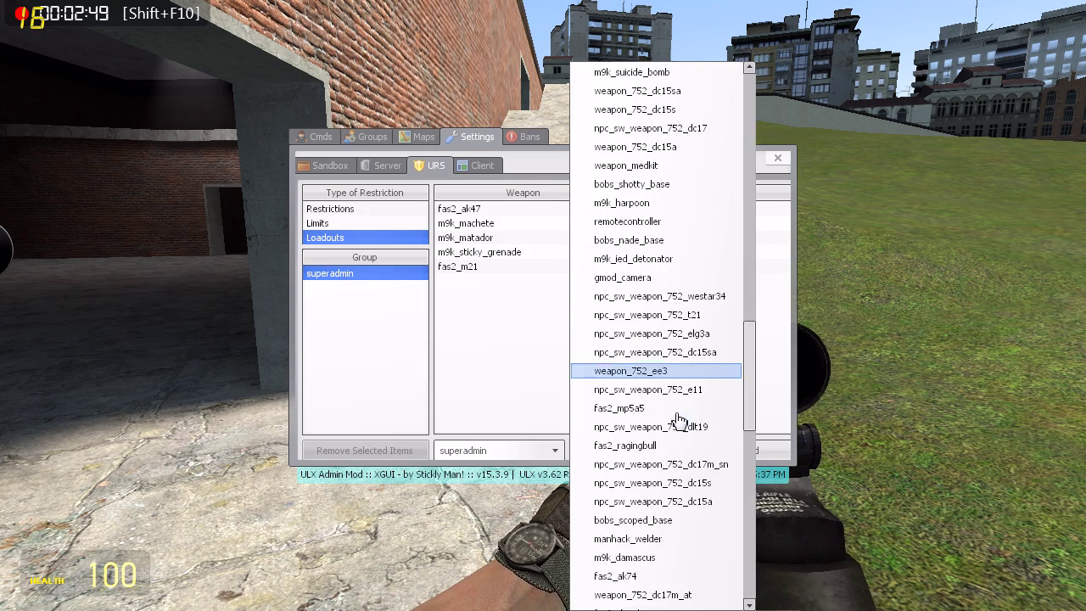
{"action": "scroll", "coordinate": [684, 434], "scroll_direction": "down", "scroll_amount": 5}
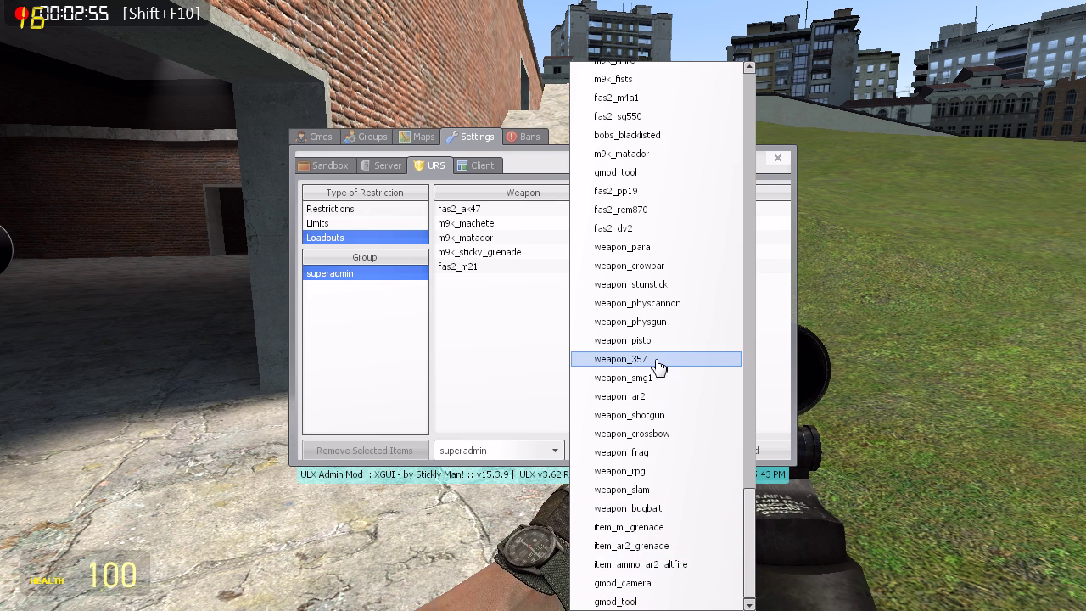
{"action": "left_click", "coordinate": [660, 308]}
- Add weapon_physgun to the superadmin loadout and close the admin menu
{"action": "left_click", "coordinate": [665, 446]}
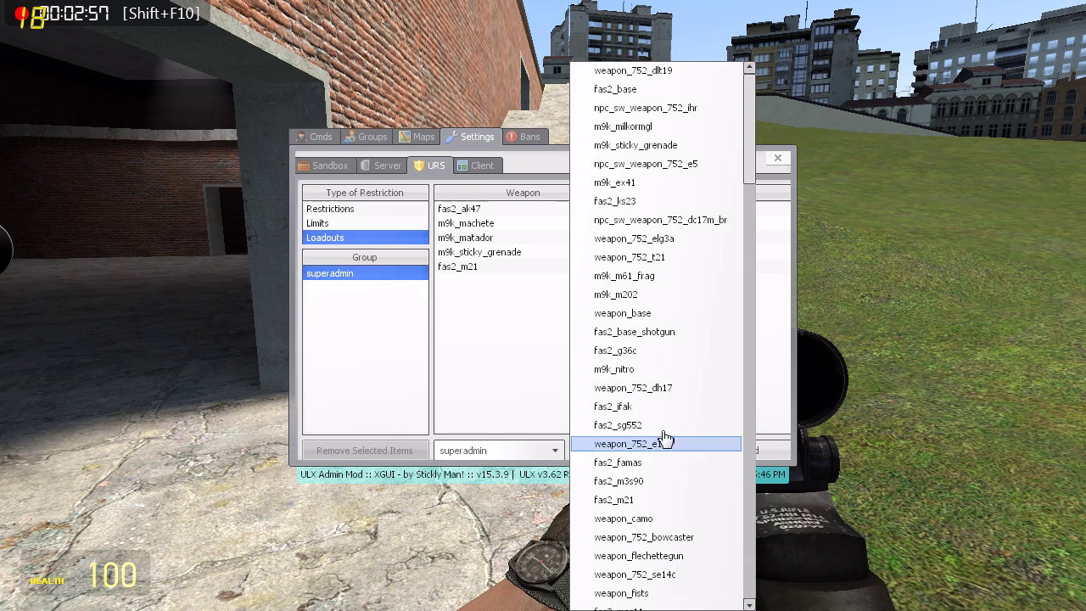
{"action": "scroll", "coordinate": [657, 304], "scroll_direction": "down", "scroll_amount": 20}
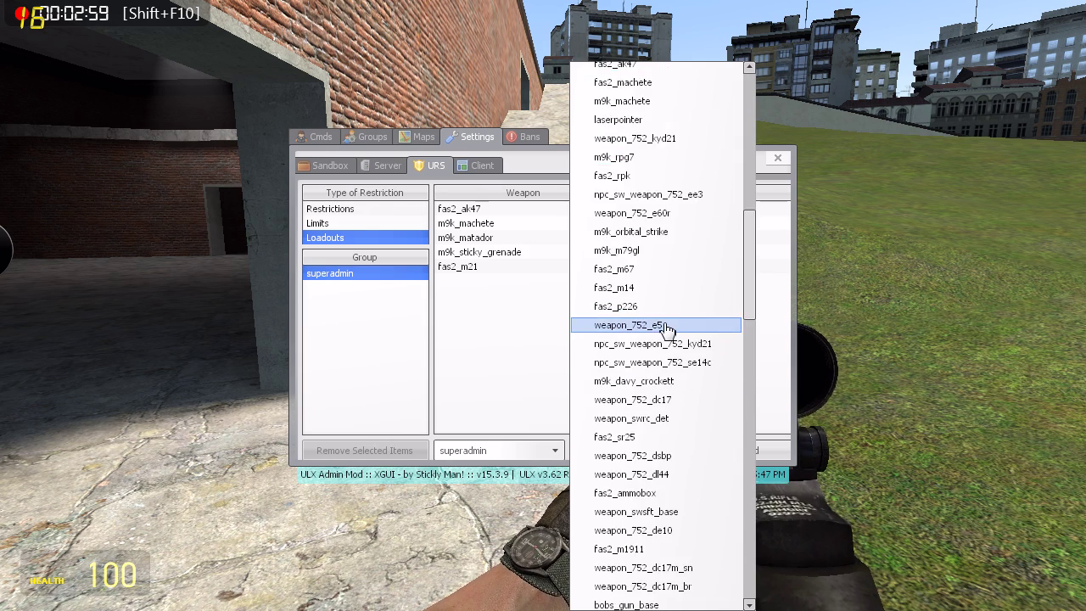
{"action": "scroll", "coordinate": [667, 331], "scroll_direction": "down", "scroll_amount": 2}
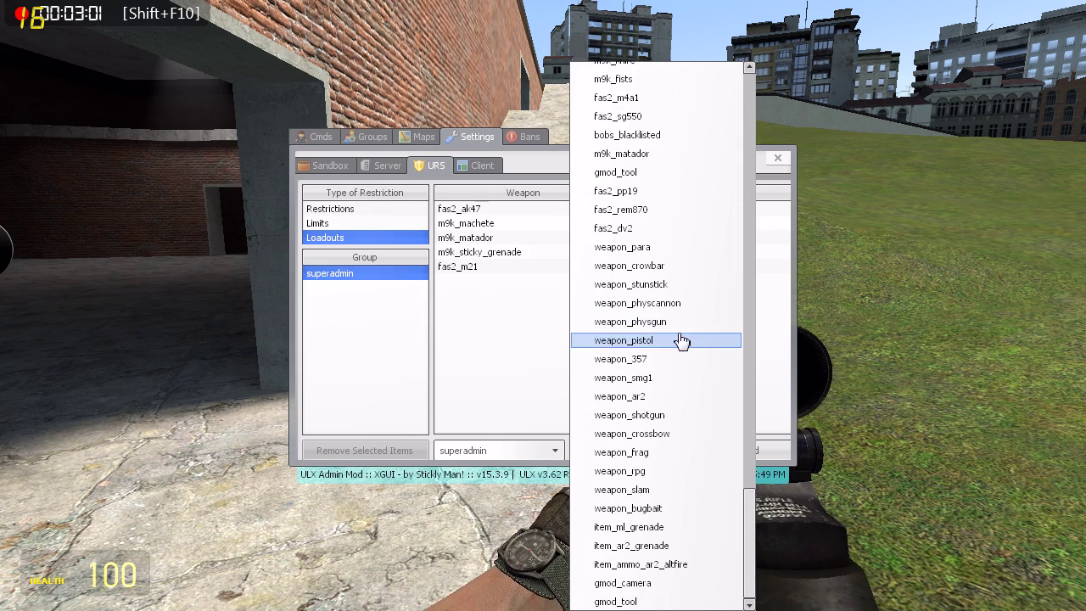
{"action": "left_click", "coordinate": [662, 322]}
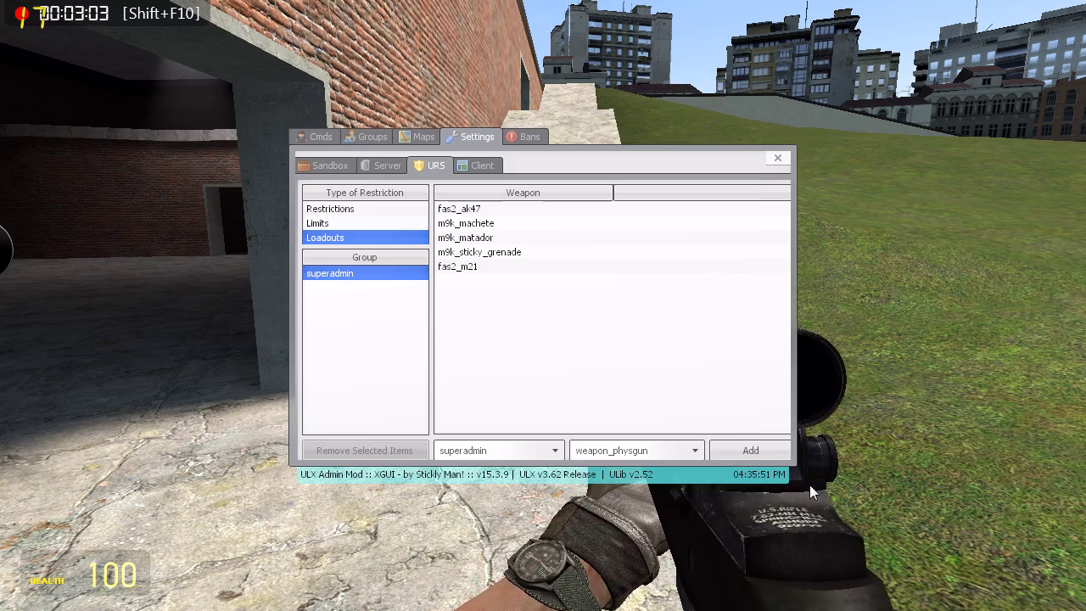
{"action": "left_click", "coordinate": [738, 451]}
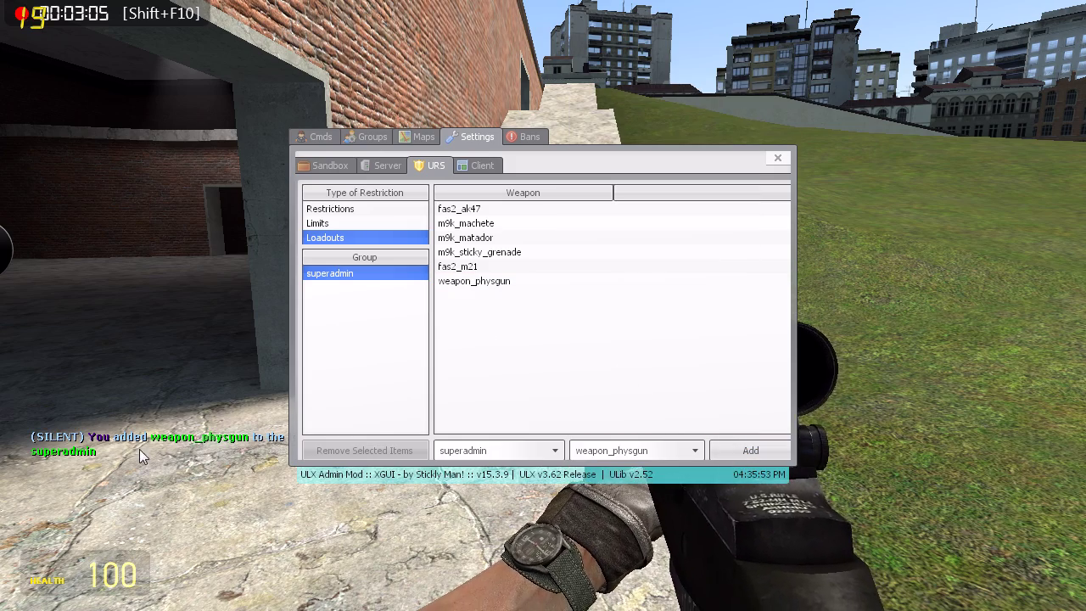
{"action": "left_click", "coordinate": [779, 158]}
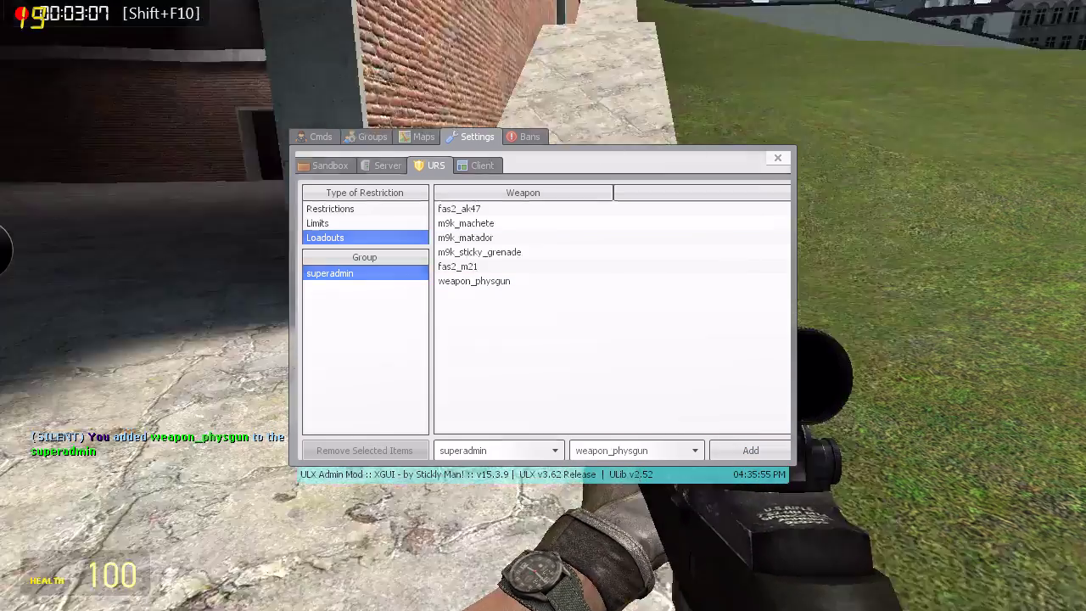
- Walk back along the brick wall toward the apartment building at the far end of the path
{"action": "key", "text": "w"}
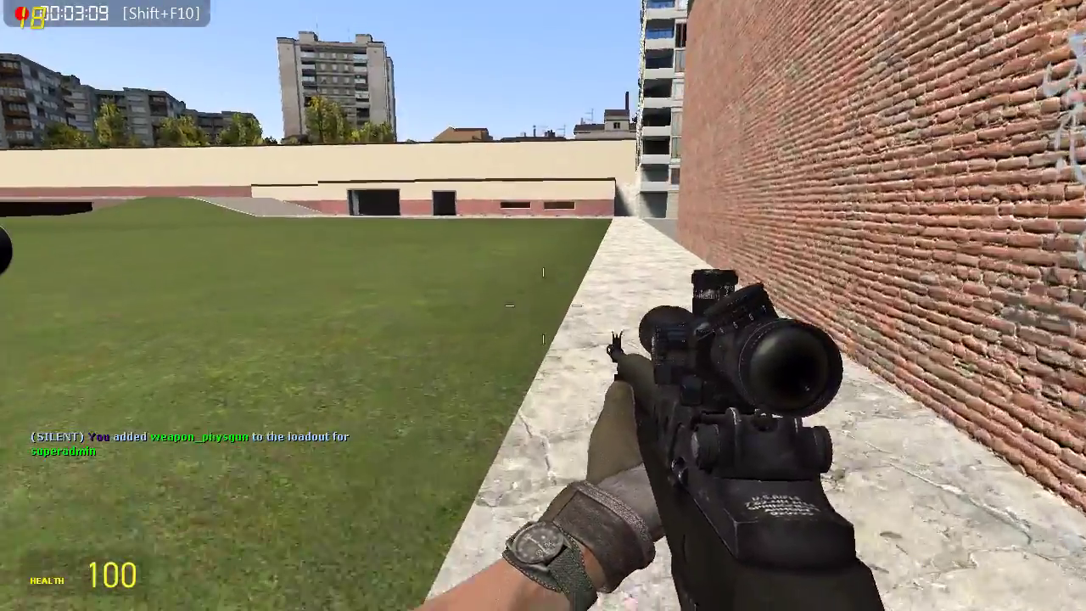
{"action": "key", "text": "d"}
{"action": "key", "text": "a"}
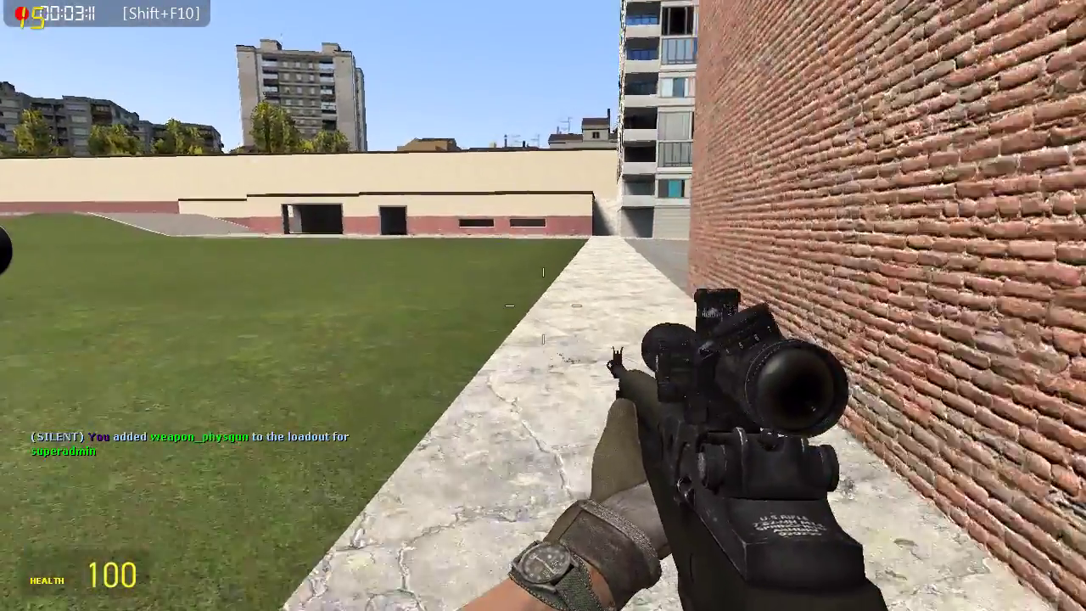
{"action": "key", "text": "4"}
{"action": "key", "text": "w"}
{"action": "key", "text": "4"}
{"action": "key", "text": "shift+w"}
{"action": "key", "text": "w"}
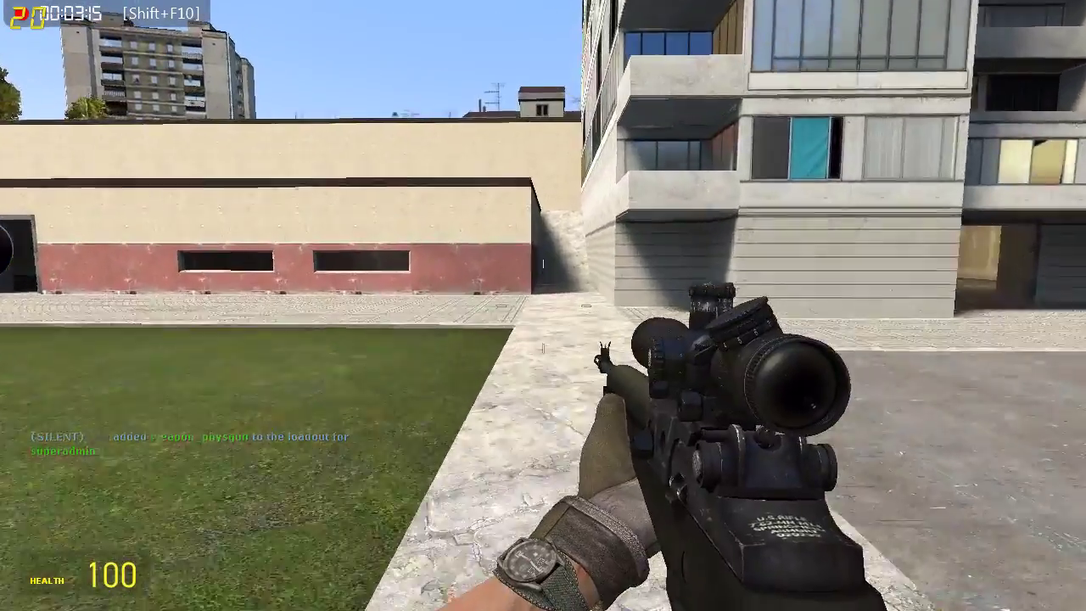
- Move up the passage between the buildings and switch from the rifle to the machete
{"action": "key", "text": "w"}
{"action": "key", "text": "4"}
{"action": "key", "text": "4"}
{"action": "key", "text": "w"}
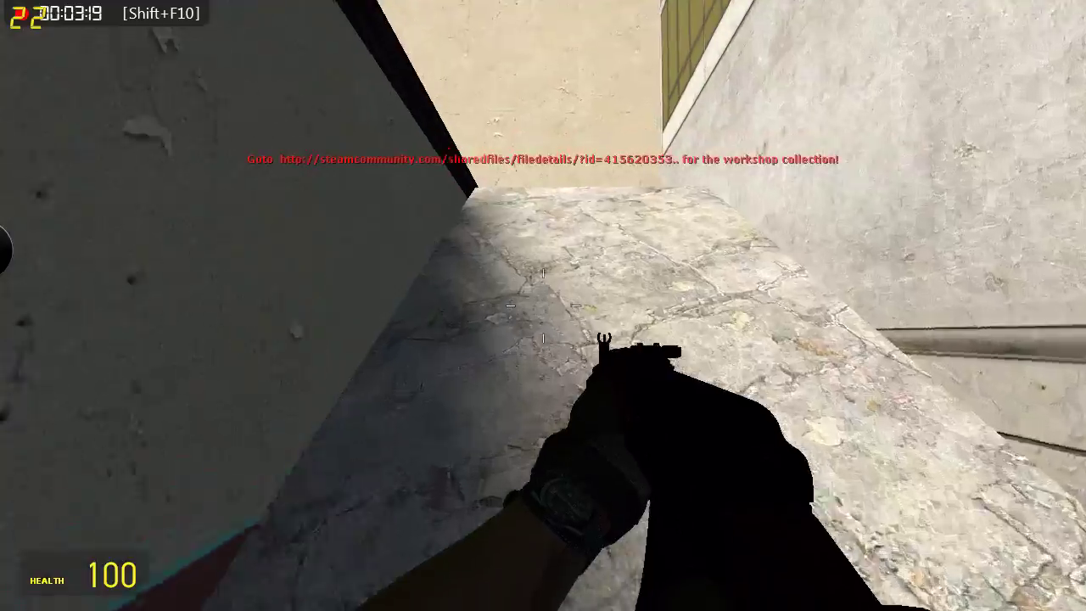
{"action": "key", "text": "1"}
{"action": "left_click", "coordinate": [543, 305]}
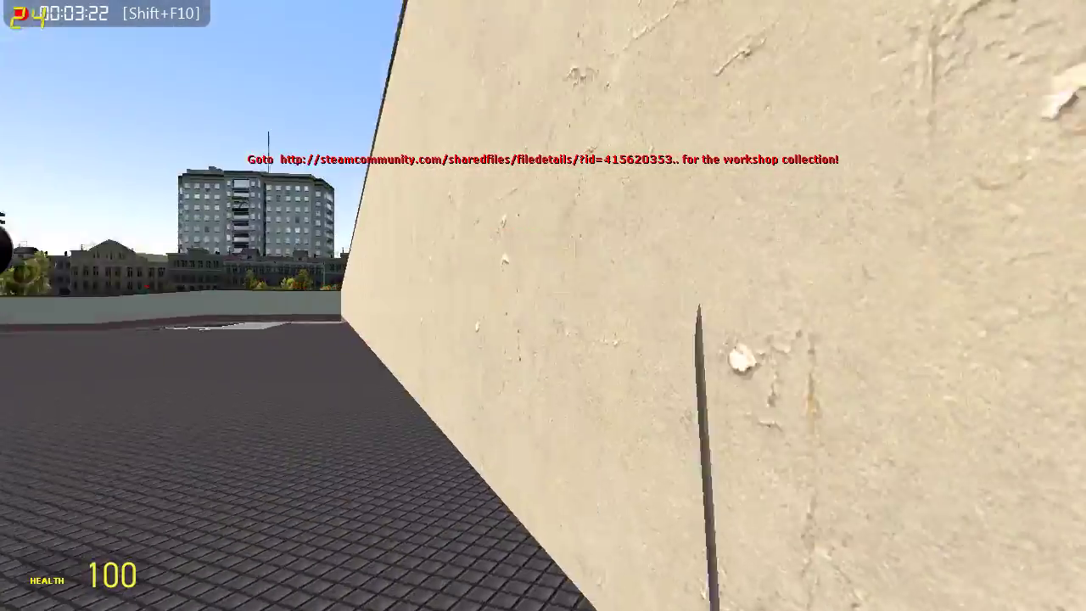
- Switch from the machete to the Matador launcher and fire its rocket across the open tiled ground
{"action": "right_click", "coordinate": [543, 305]}
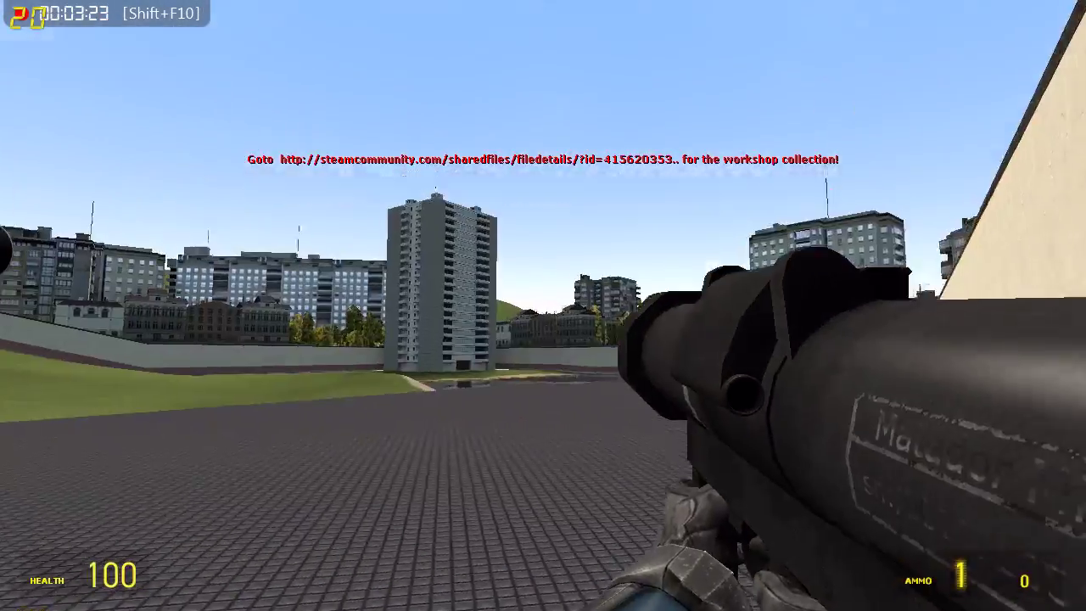
{"action": "left_click", "coordinate": [543, 306]}
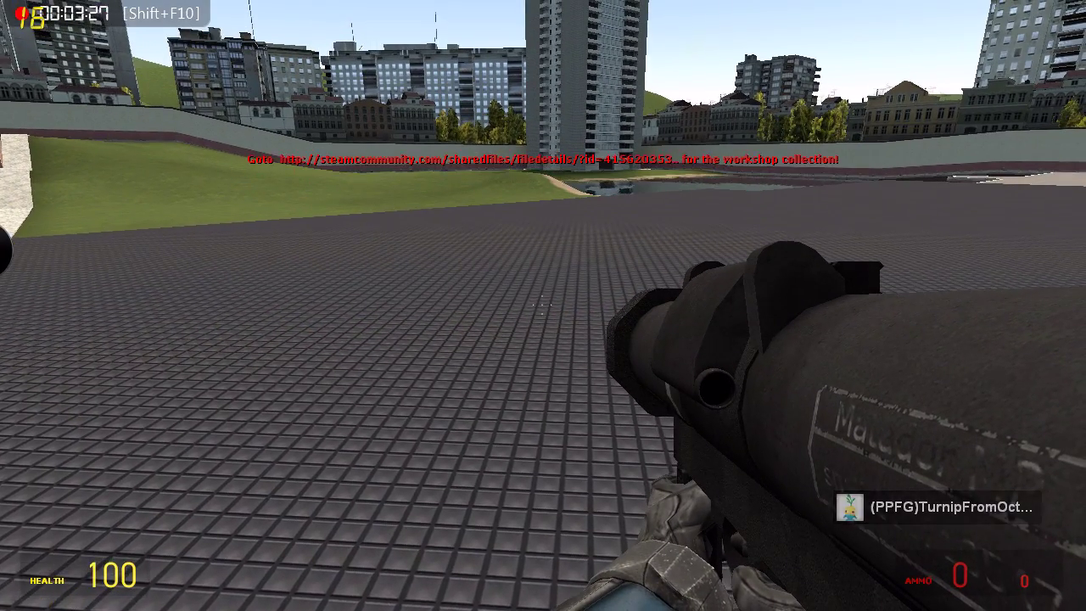
- Reopen the admin menu with the !menu chat command
{"action": "type", "text": "y!meunu"}
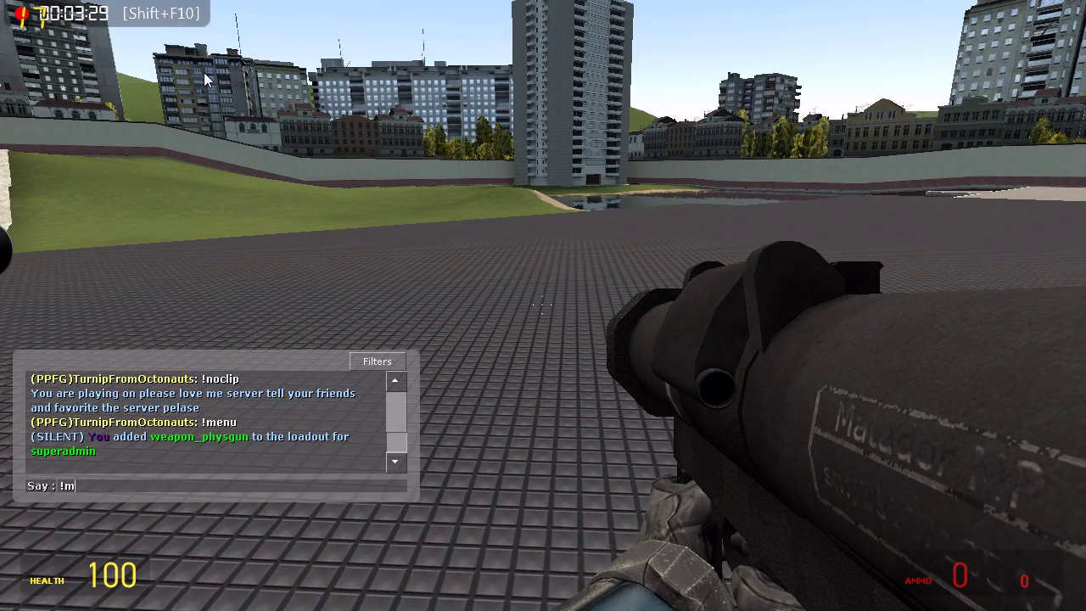
{"action": "key", "text": "BackSpace"}
{"action": "key", "text": "BackSpace"}
{"action": "key", "text": "BackSpace"}
{"action": "type", "text": "nu"}
{"action": "key", "text": "Return"}
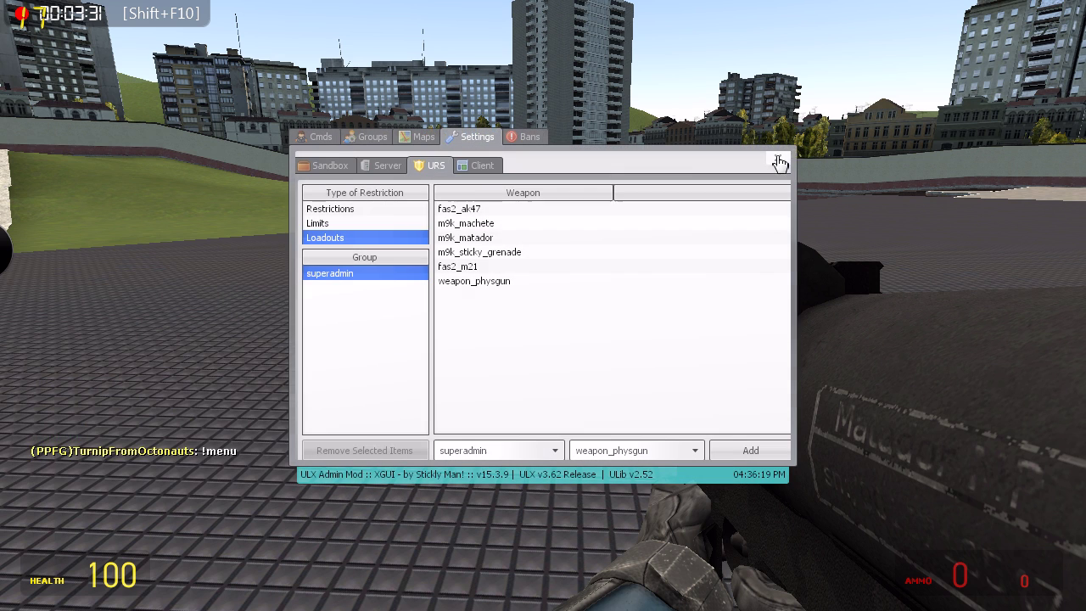
- Remove fas2_m21 and m9k_sticky_grenade from the superadmin loadout
{"action": "left_click", "coordinate": [496, 211]}
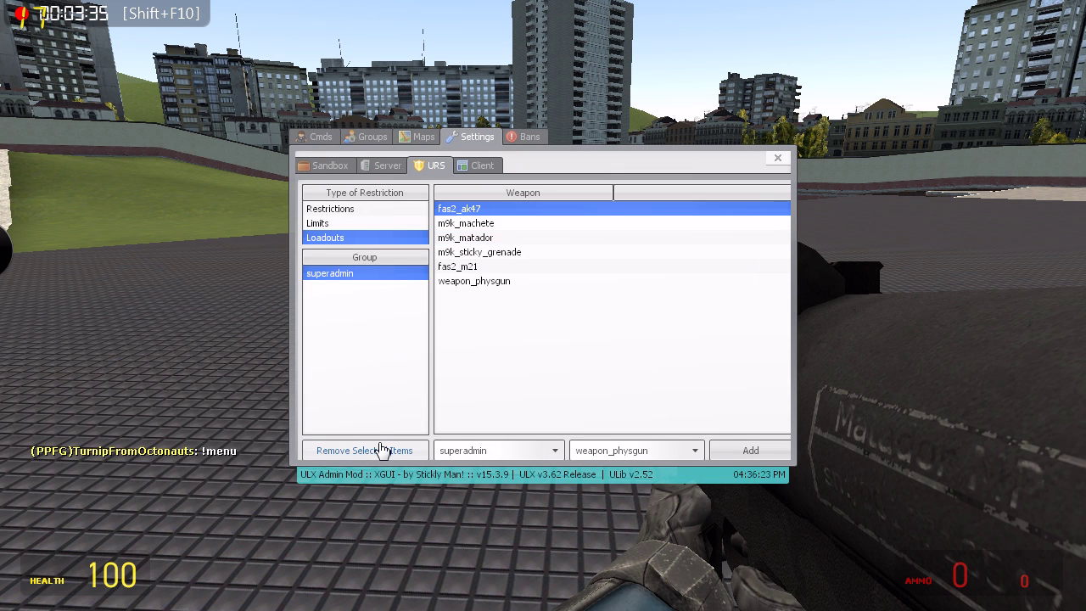
{"action": "left_click", "coordinate": [491, 264]}
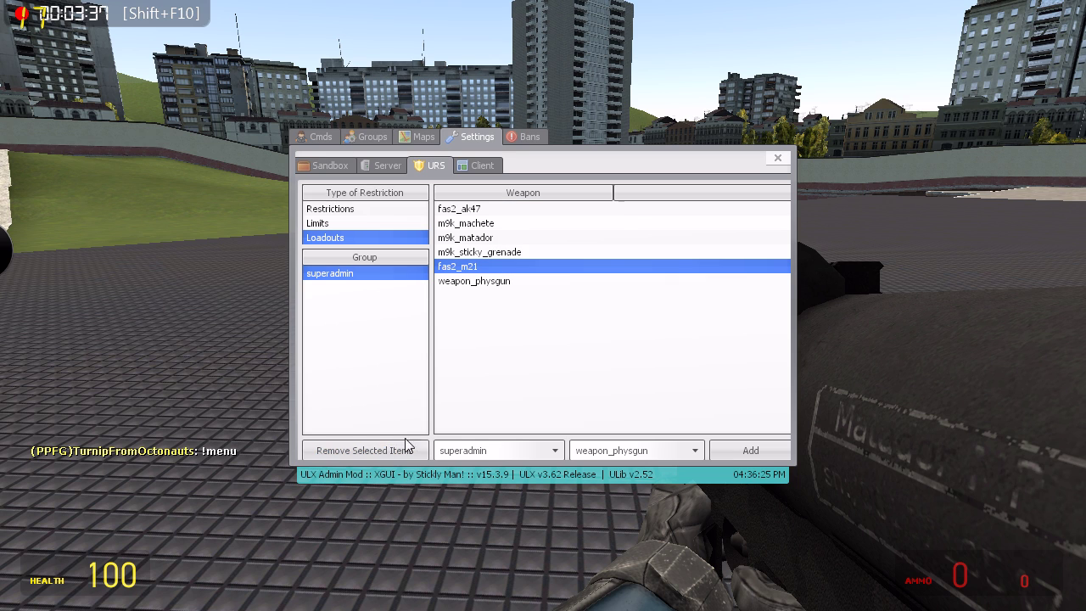
{"action": "left_click", "coordinate": [389, 459]}
{"action": "left_click", "coordinate": [489, 253]}
{"action": "left_click", "coordinate": [351, 451]}
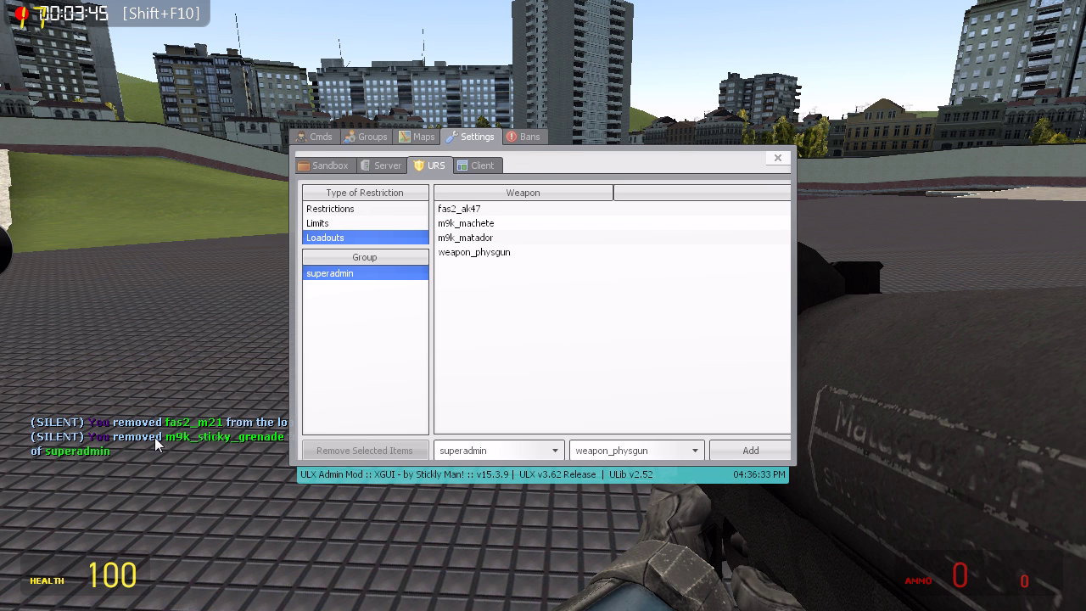
- Open the list of weapons that can be added to the superadmin loadout
{"action": "left_click", "coordinate": [654, 446]}
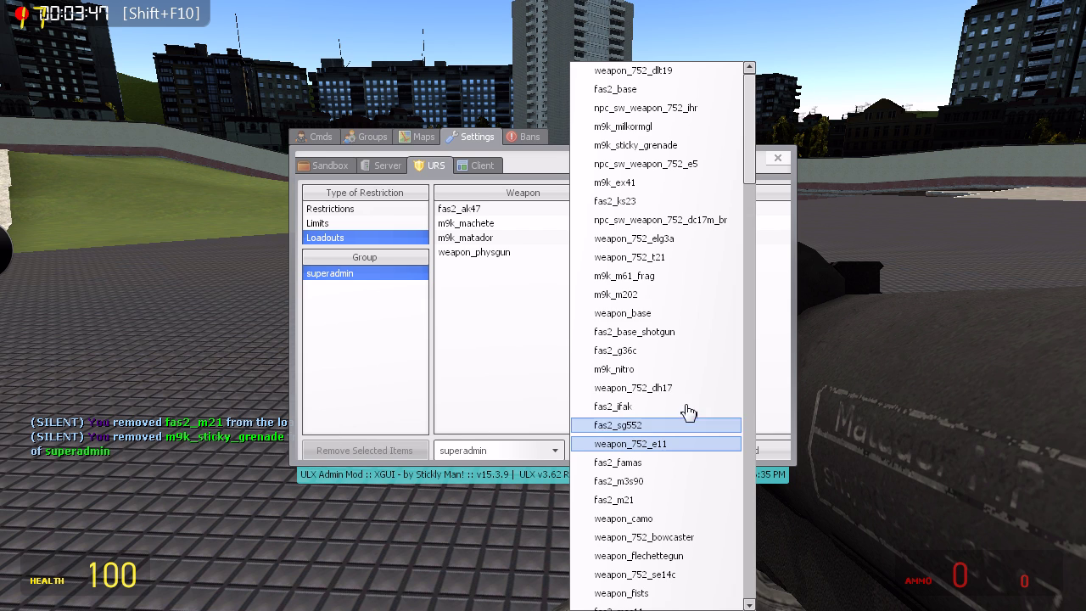